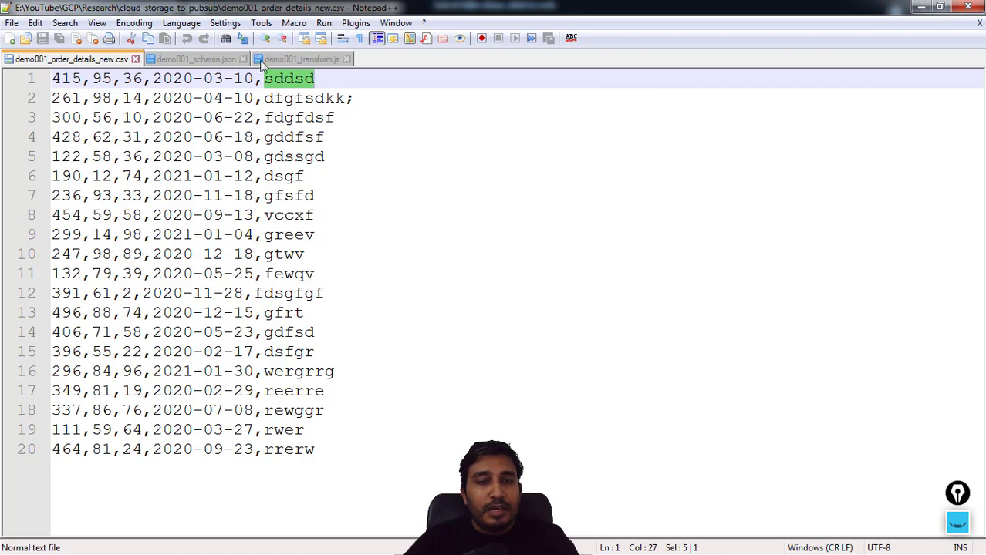
Examine the comma separators and the first four fields of row 1 in the order details CSV
{"action": "left_click", "coordinate": [85, 78]}
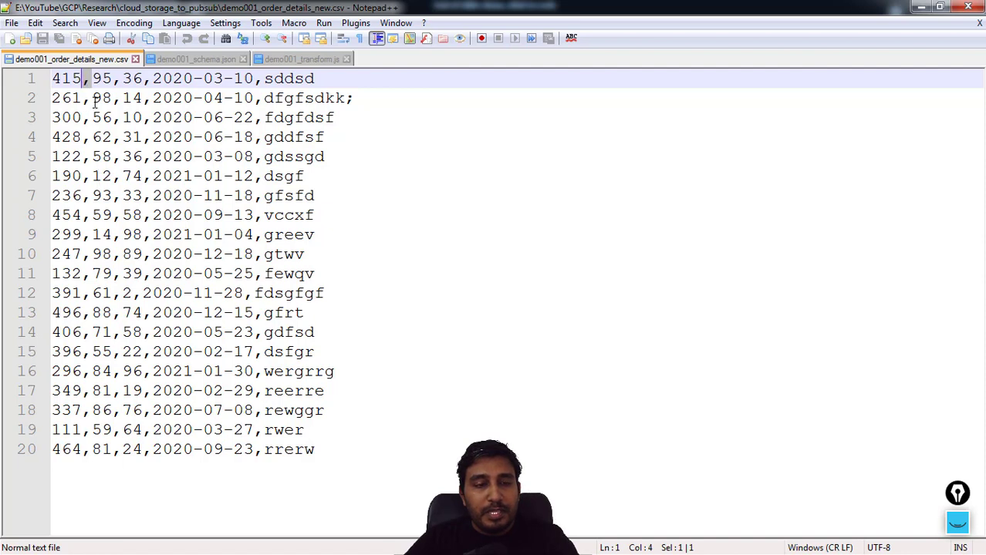
{"action": "left_click", "coordinate": [91, 115]}
{"action": "left_click_drag", "start_coordinate": [53, 77], "coordinate": [255, 77]}
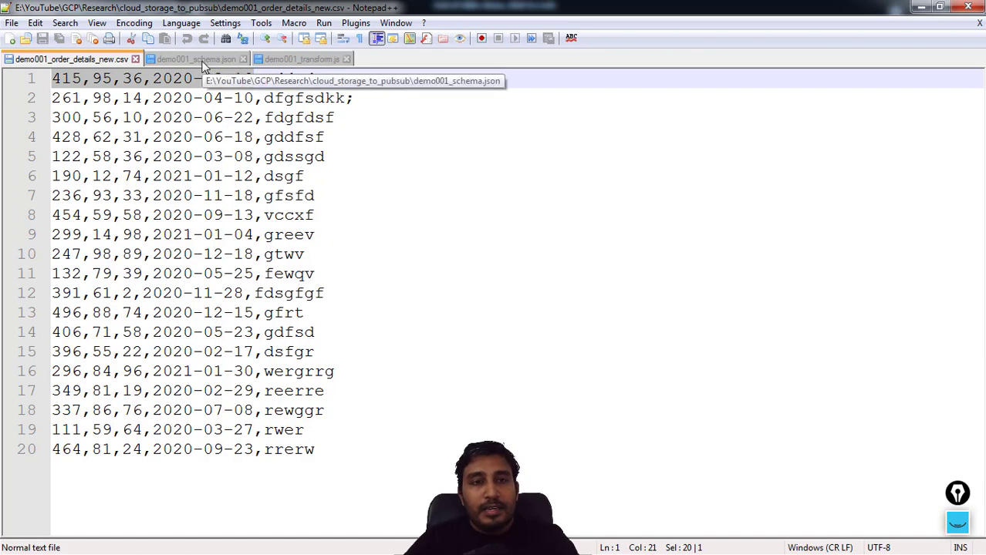
Open demo001_transform.js and examine the transform function's name and its line parameter
{"action": "left_click", "coordinate": [309, 58]}
{"action": "left_click", "coordinate": [319, 233]}
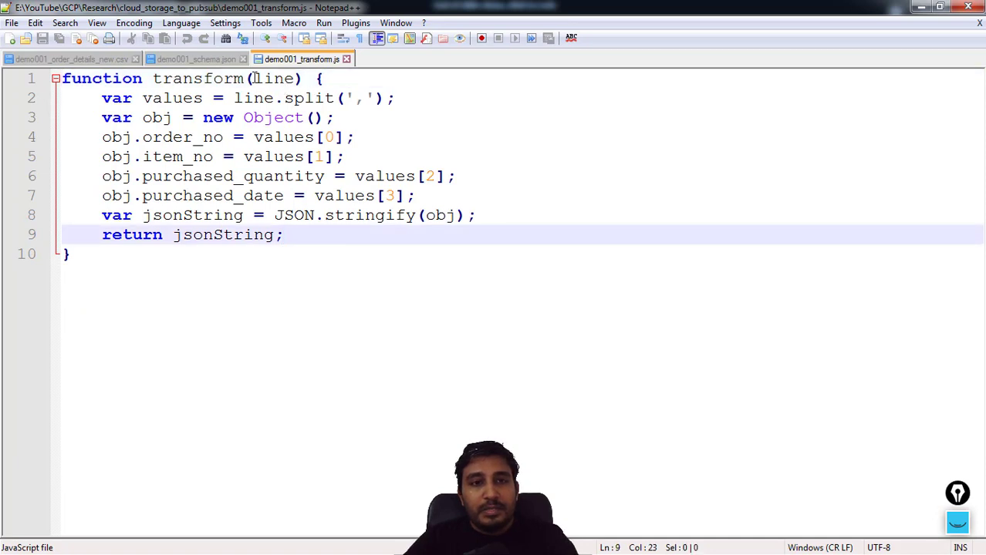
{"action": "left_click_drag", "start_coordinate": [245, 77], "coordinate": [152, 79]}
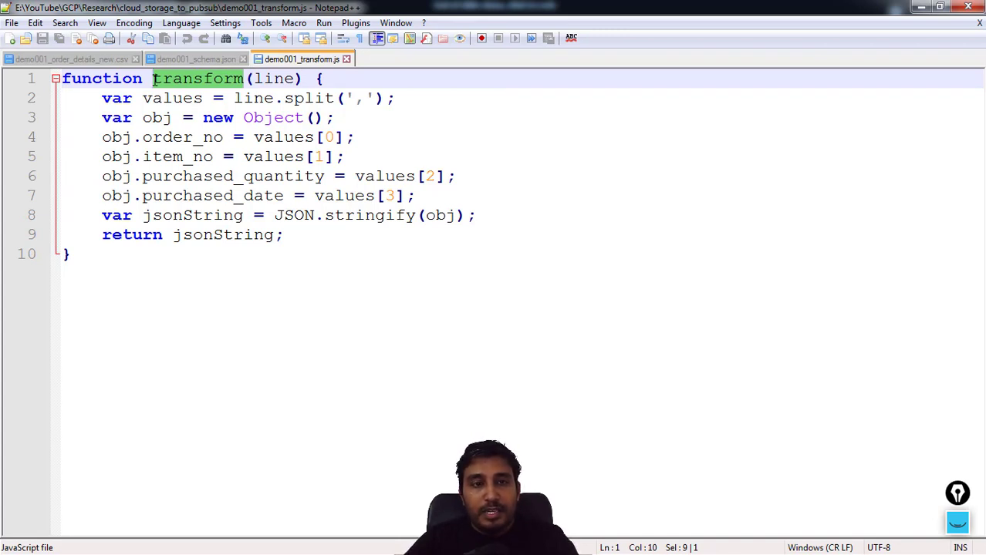
{"action": "left_click_drag", "start_coordinate": [293, 78], "coordinate": [263, 78]}
{"action": "double_click", "coordinate": [263, 78]}
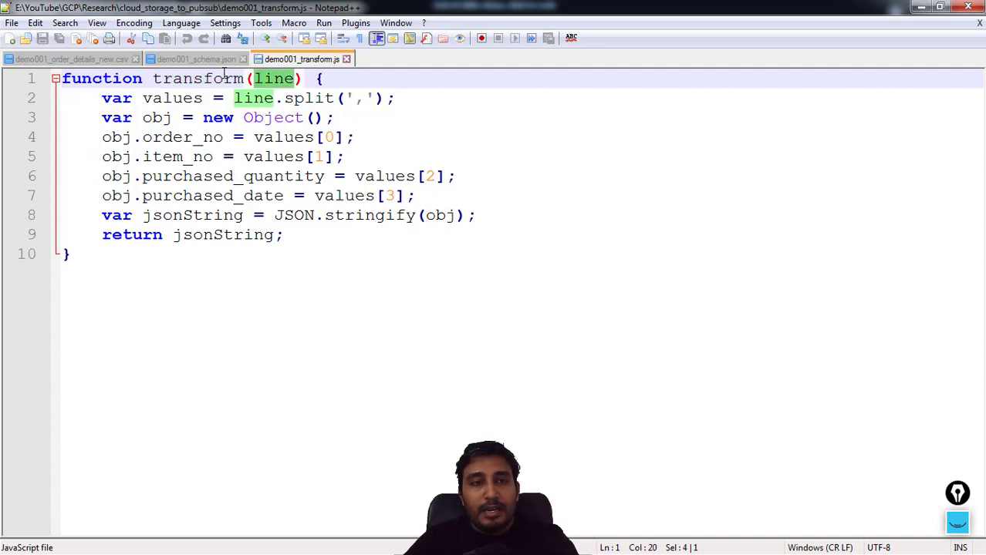
Compare the rows of demo001_order_details_new.csv with the line parameter and the comma delimiter in the transform script's split call
{"action": "left_click", "coordinate": [95, 60]}
{"action": "left_click", "coordinate": [62, 80]}
{"action": "left_click_drag", "start_coordinate": [62, 79], "coordinate": [233, 78]}
{"action": "left_click_drag", "start_coordinate": [91, 98], "coordinate": [189, 80]}
{"action": "left_click", "coordinate": [287, 61]}
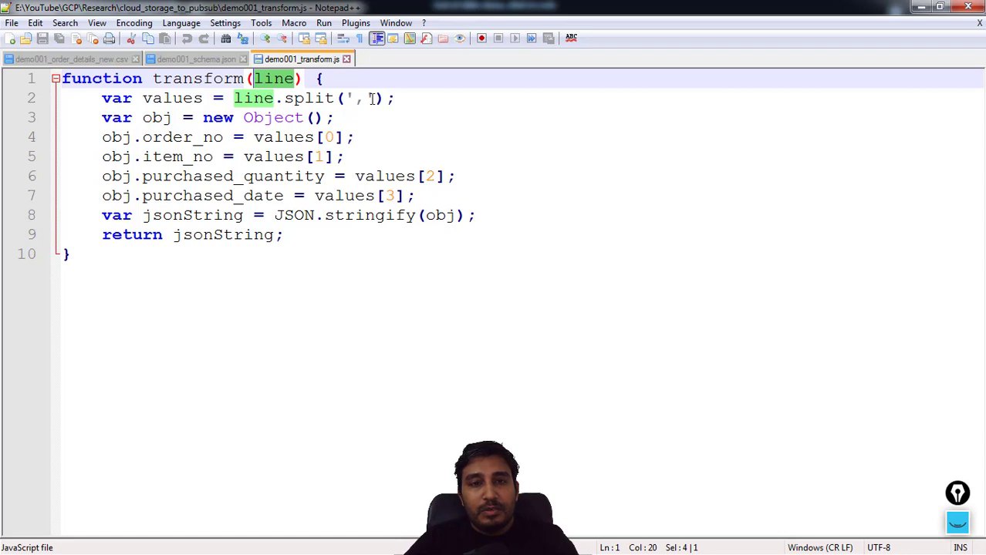
{"action": "left_click_drag", "start_coordinate": [361, 100], "coordinate": [357, 98]}
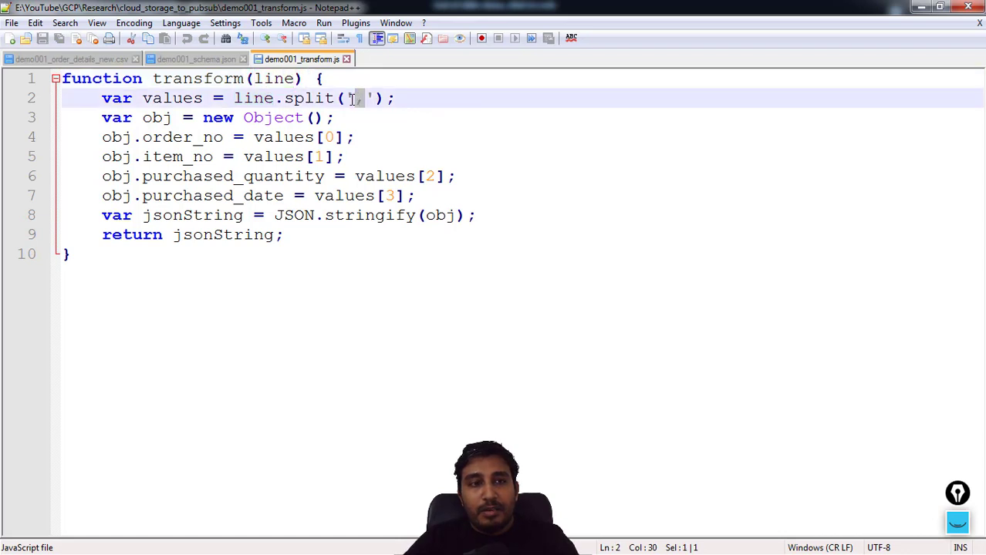
{"action": "left_click", "coordinate": [77, 60]}
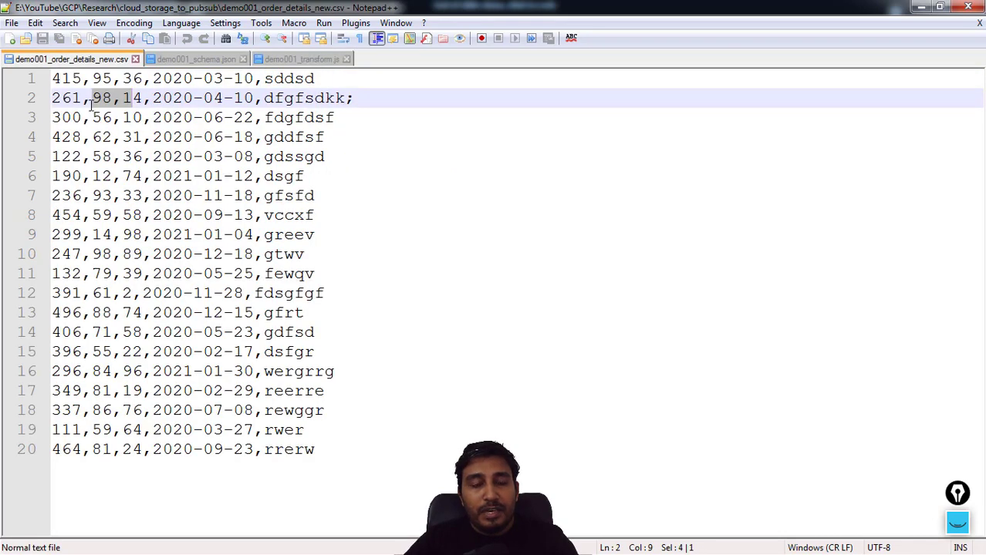
{"action": "left_click", "coordinate": [287, 62]}
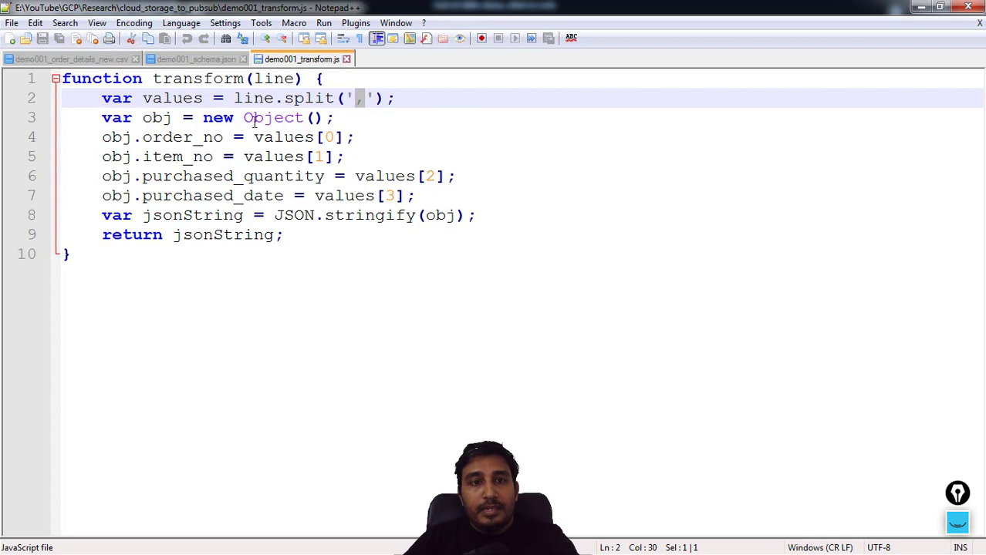
Examine the obj declaration and trace the values variable back to the line.split call in the transform function
{"action": "left_click_drag", "start_coordinate": [326, 118], "coordinate": [174, 118]}
{"action": "left_click", "coordinate": [160, 118]}
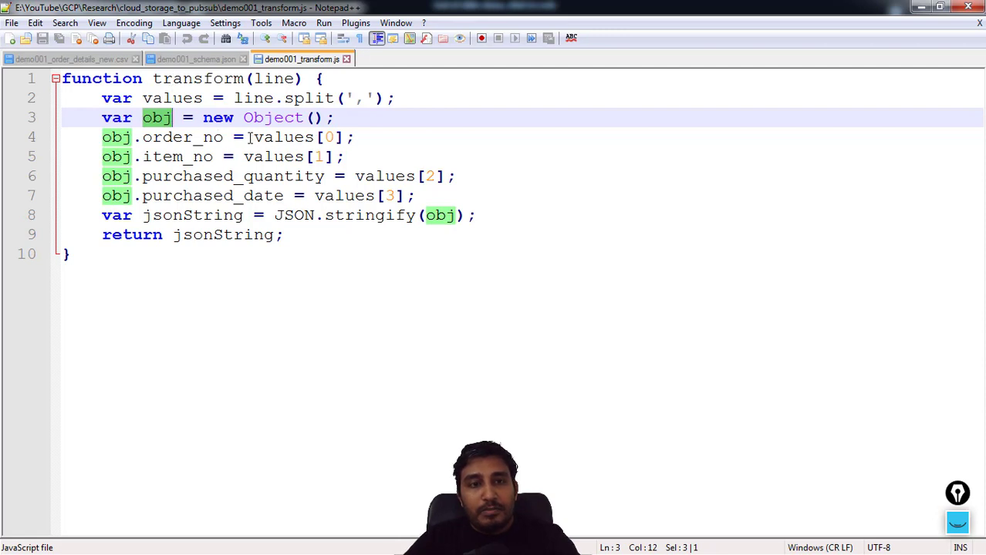
{"action": "left_click_drag", "start_coordinate": [255, 138], "coordinate": [314, 137]}
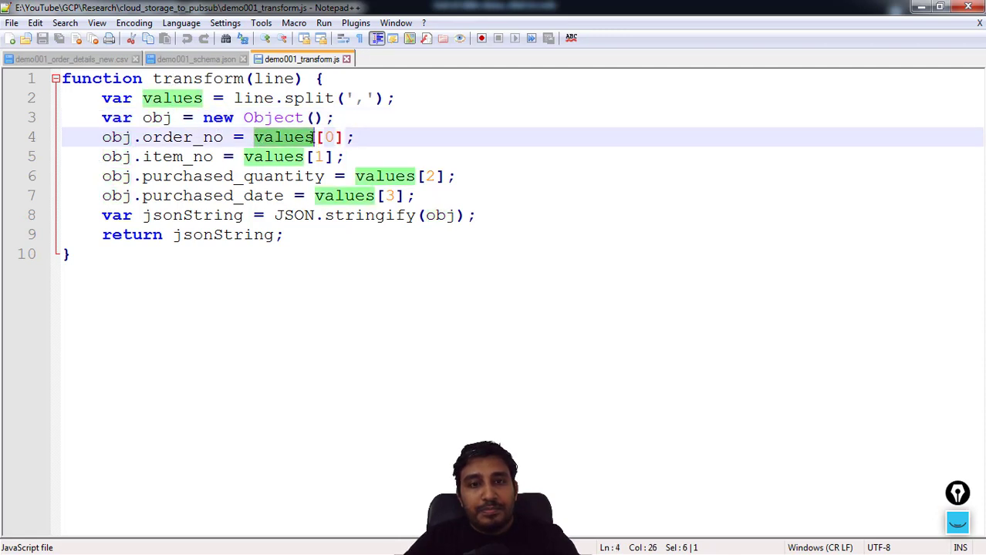
{"action": "left_click", "coordinate": [222, 99]}
{"action": "left_click_drag", "start_coordinate": [145, 97], "coordinate": [335, 98]}
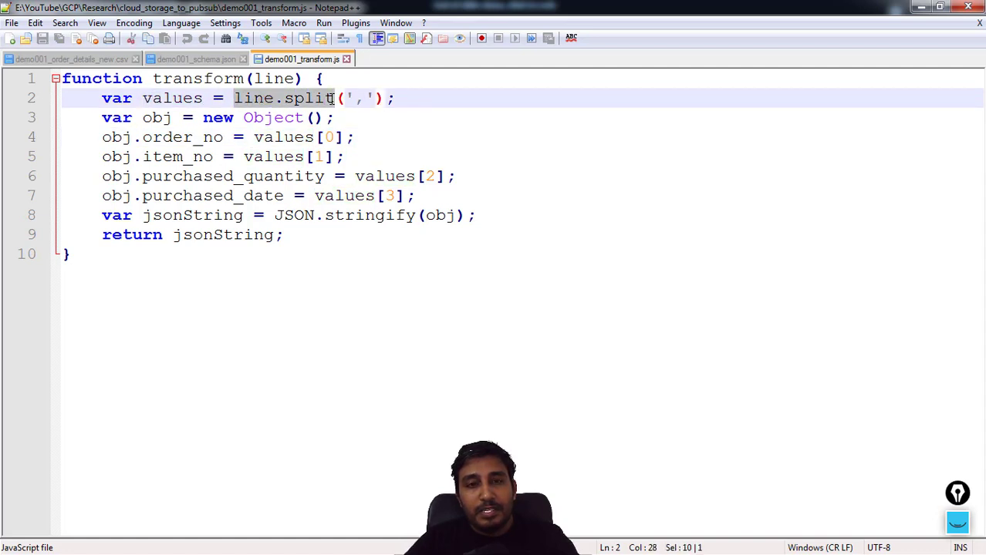
Check the CSV columns against the order_no and item_no assignments from values[0] and values[1] in the transform script
{"action": "left_click", "coordinate": [108, 59]}
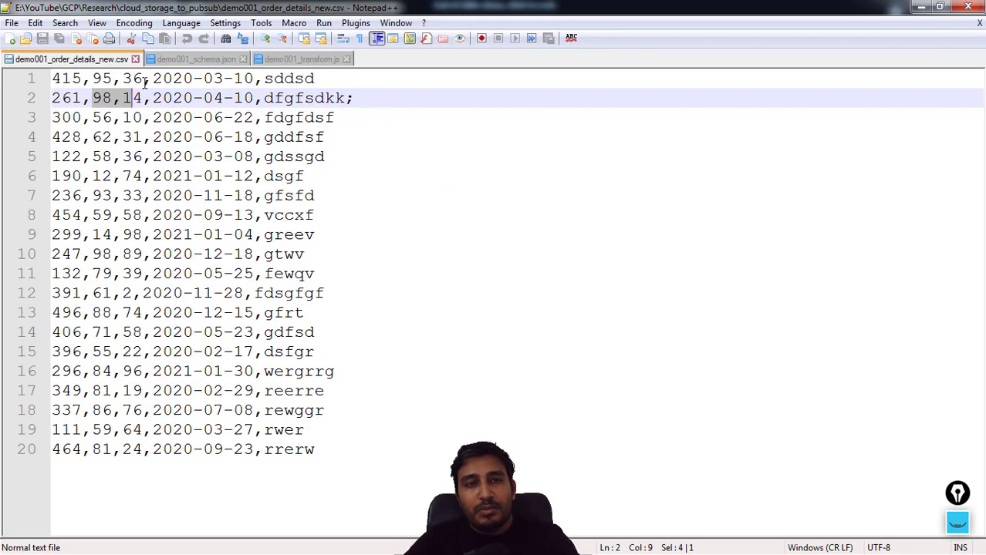
{"action": "left_click", "coordinate": [285, 59]}
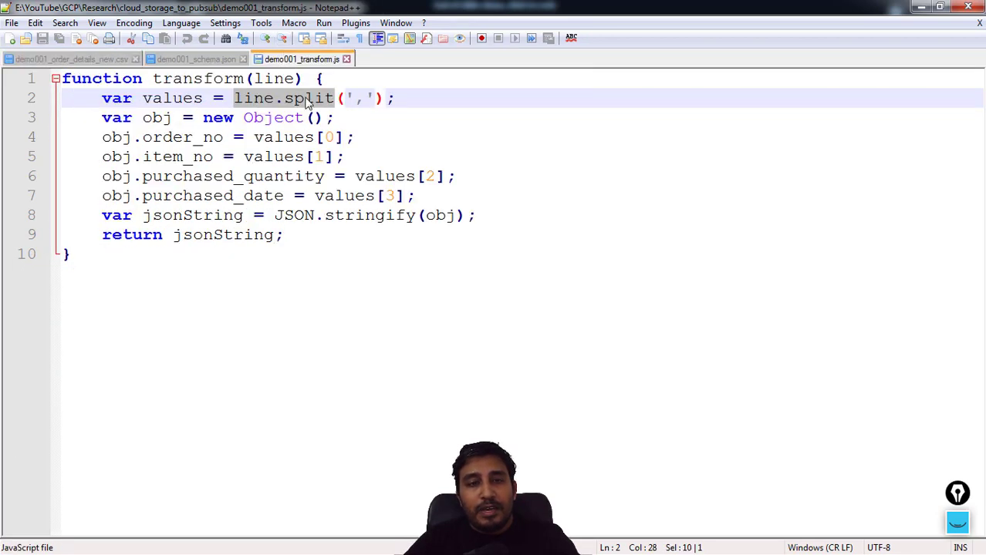
{"action": "left_click", "coordinate": [326, 152]}
{"action": "left_click_drag", "start_coordinate": [334, 138], "coordinate": [103, 138]}
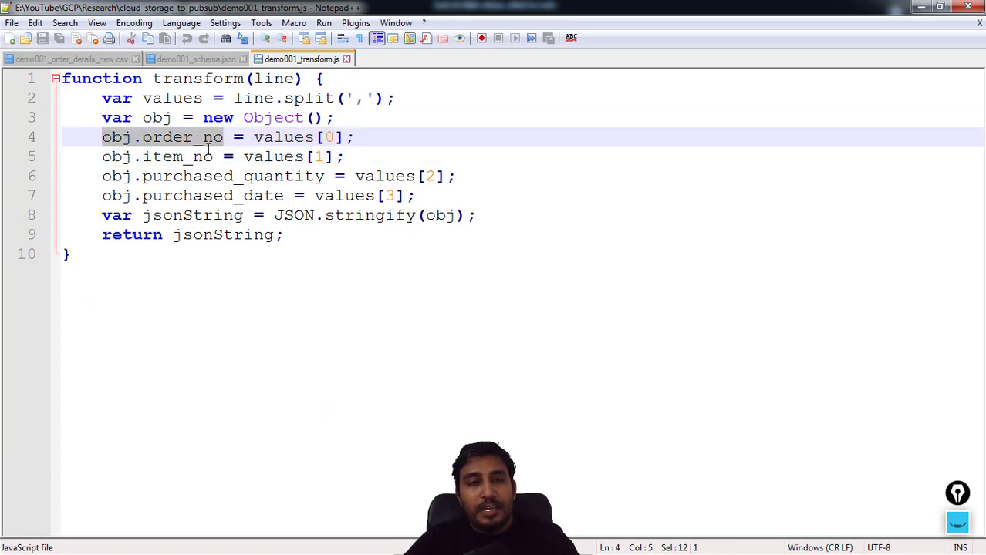
{"action": "left_click_drag", "start_coordinate": [333, 156], "coordinate": [112, 156]}
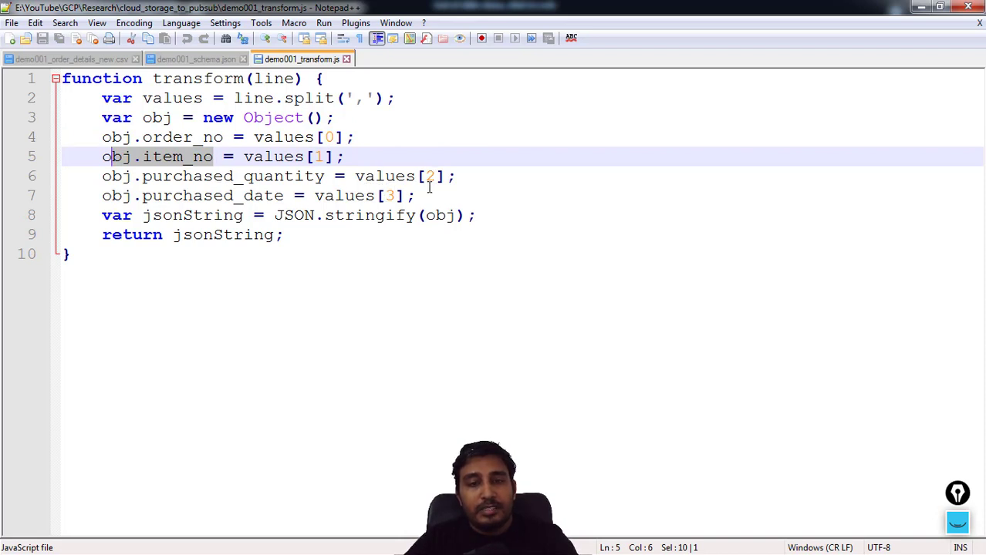
Examine the CSV's last text column and compare it with the purchased_quantity and purchased_date assignments in the transform script
{"action": "left_click", "coordinate": [93, 59]}
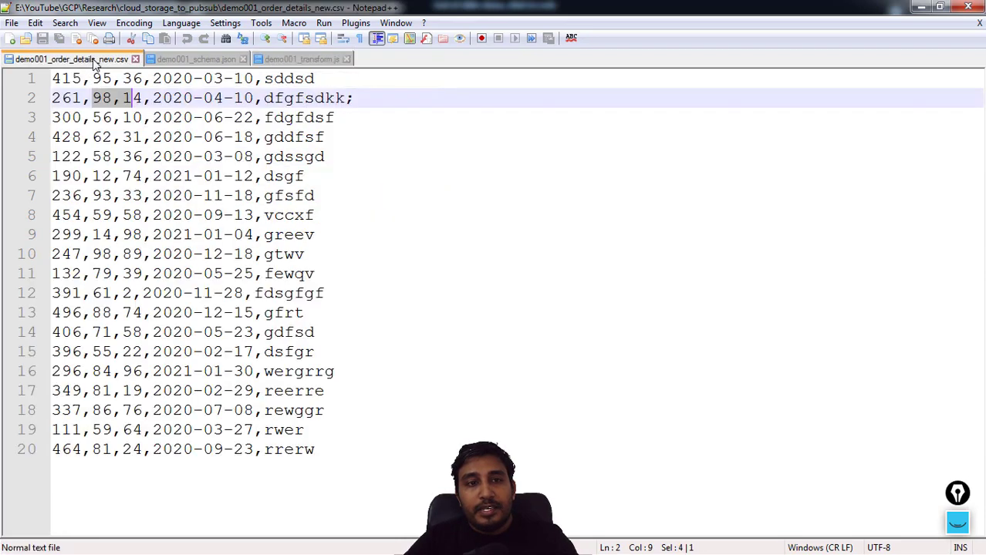
{"action": "double_click", "coordinate": [266, 77]}
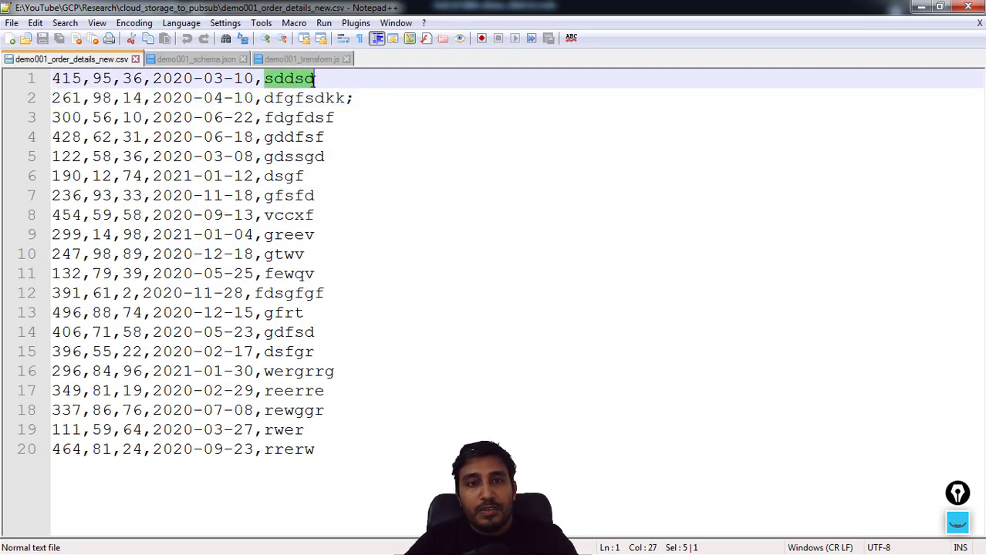
{"action": "left_click", "coordinate": [302, 60]}
{"action": "left_click", "coordinate": [325, 176]}
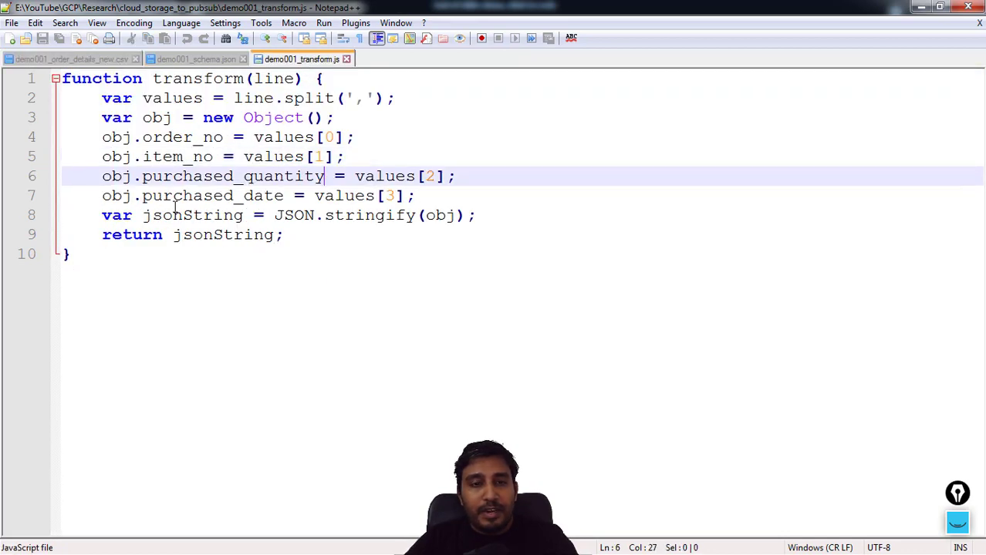
{"action": "left_click_drag", "start_coordinate": [315, 195], "coordinate": [405, 196]}
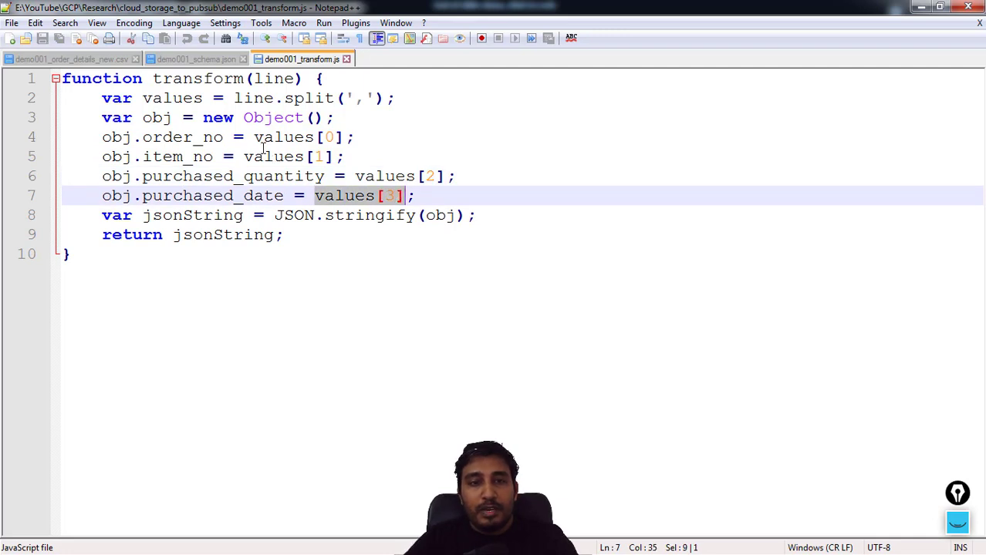
Review the complete split statement and the item_no assignment in the transform function
{"action": "left_click", "coordinate": [264, 137]}
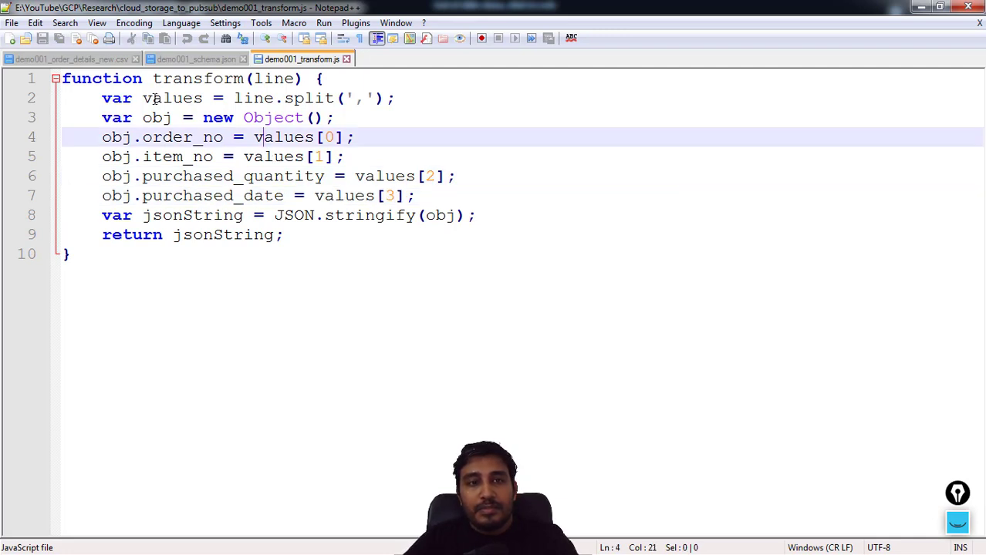
{"action": "left_click_drag", "start_coordinate": [105, 98], "coordinate": [393, 100]}
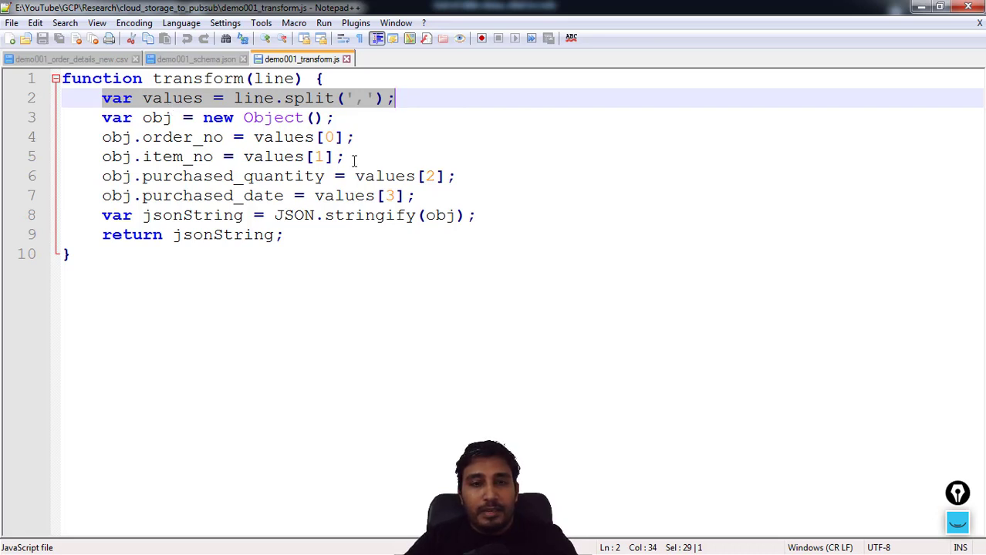
{"action": "left_click_drag", "start_coordinate": [344, 157], "coordinate": [106, 158]}
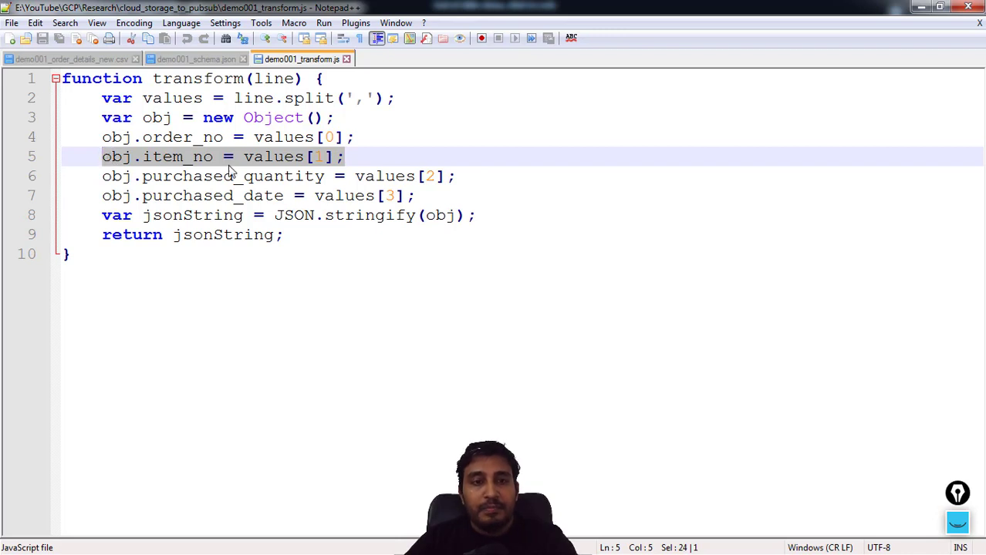
Examine the JSON.stringify line, the return statement and the whole transform function, including its name
{"action": "left_click", "coordinate": [279, 215]}
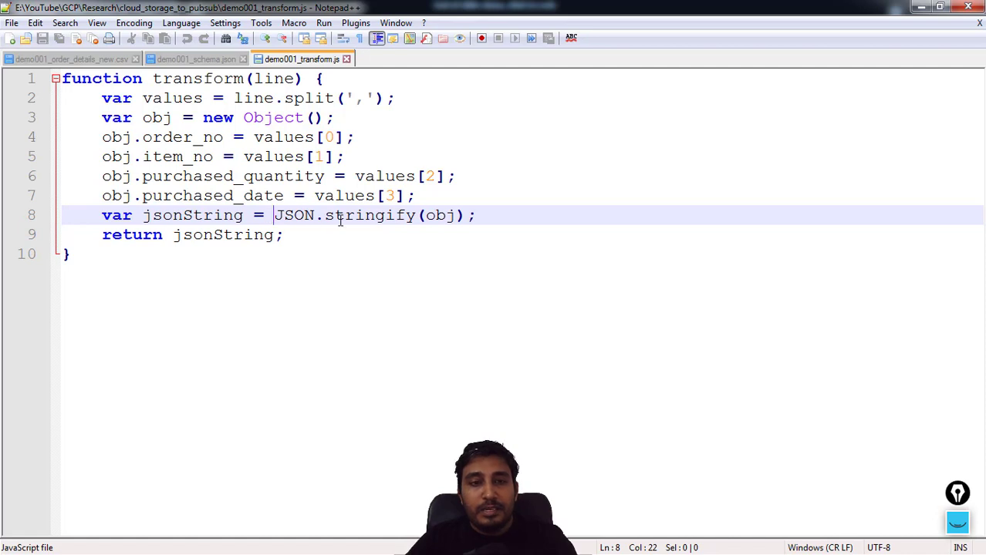
{"action": "left_click", "coordinate": [106, 236]}
{"action": "double_click", "coordinate": [152, 236]}
{"action": "left_click_drag", "start_coordinate": [104, 258], "coordinate": [63, 78]}
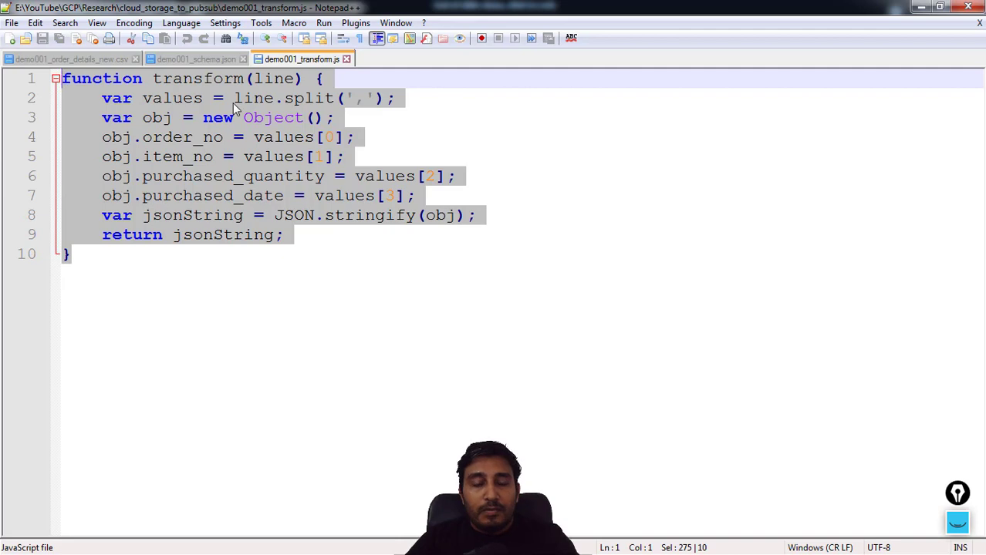
{"action": "left_click", "coordinate": [308, 224]}
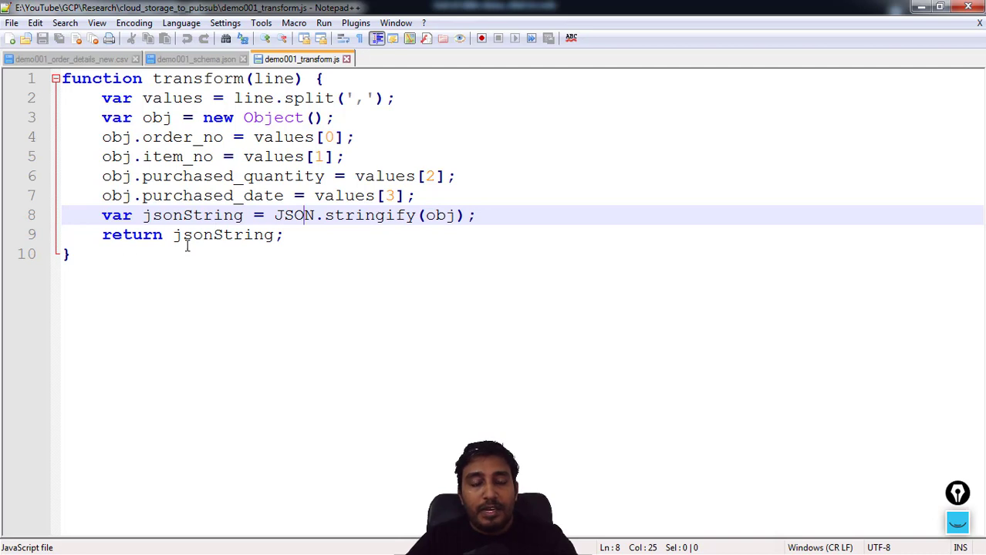
{"action": "left_click_drag", "start_coordinate": [287, 235], "coordinate": [101, 236]}
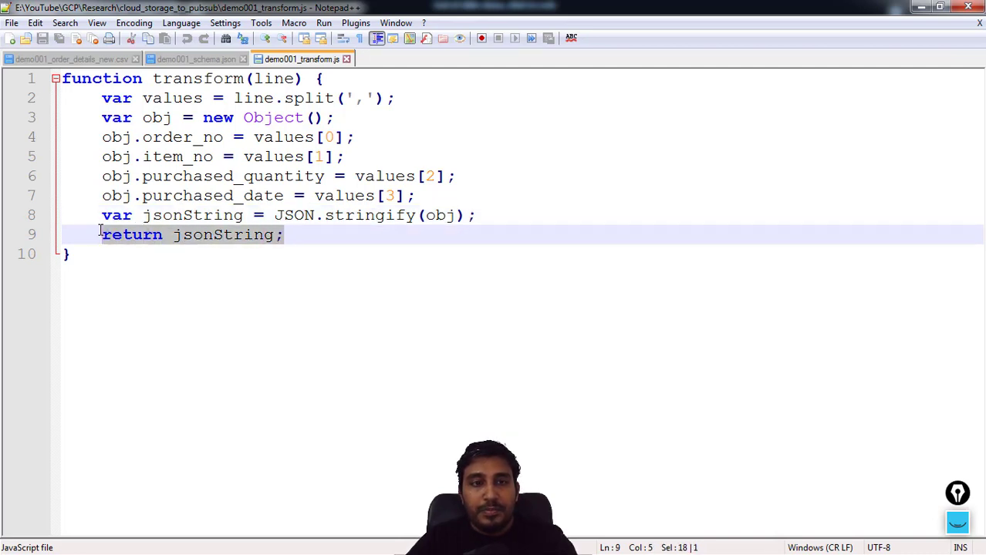
{"action": "left_click_drag", "start_coordinate": [243, 78], "coordinate": [152, 80]}
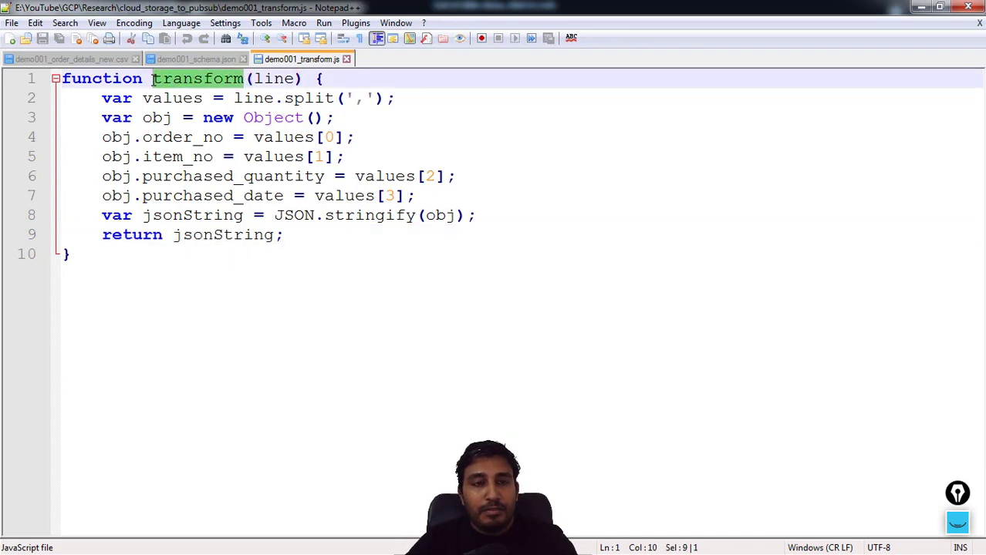
Compare the schema JSON with the transform script and examine the schema file's "BigQuery Schema" key
{"action": "left_click", "coordinate": [196, 59]}
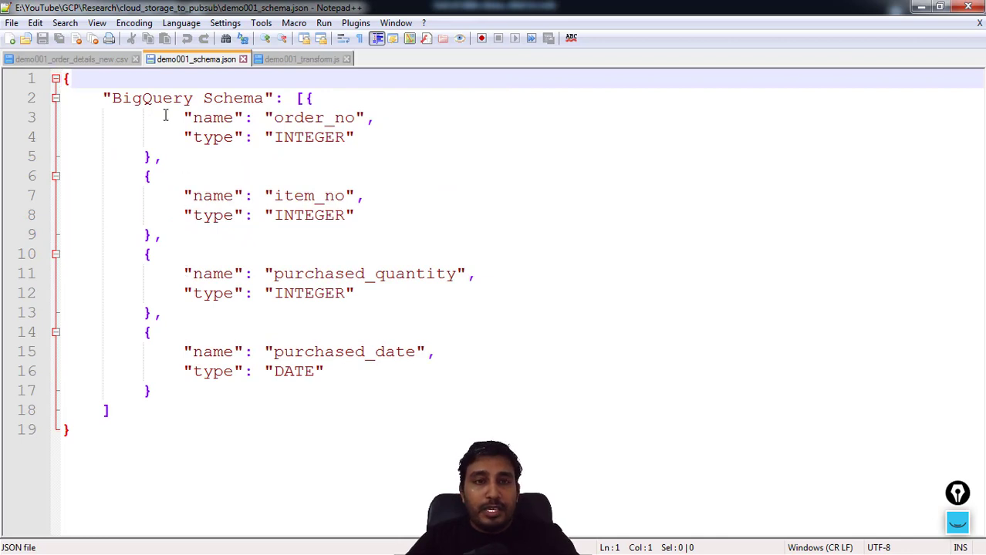
{"action": "left_click", "coordinate": [298, 60]}
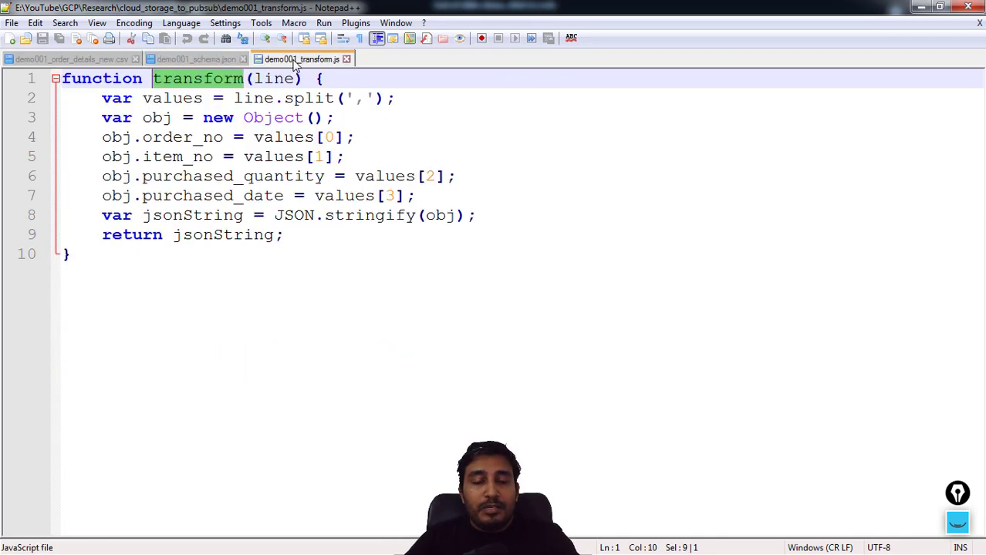
{"action": "left_click", "coordinate": [193, 60]}
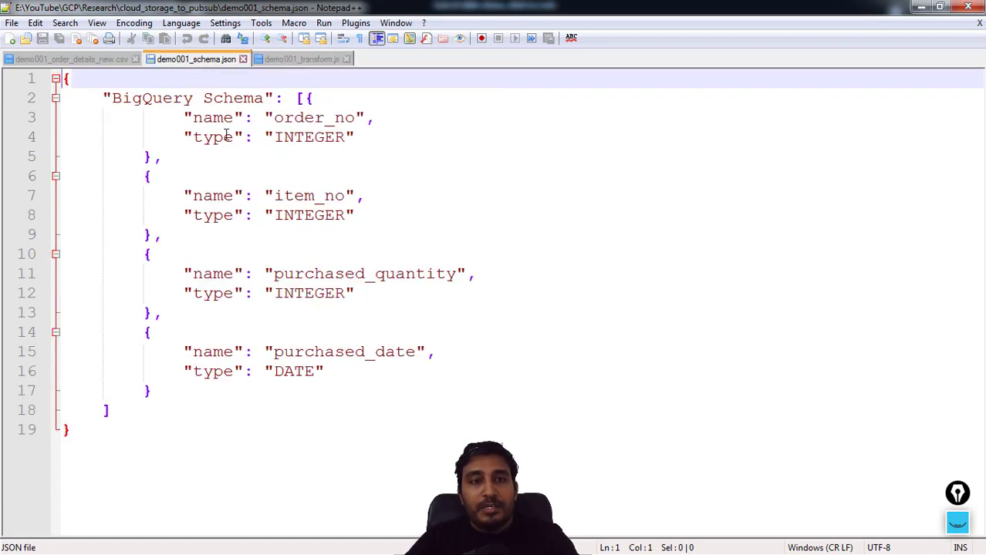
{"action": "left_click_drag", "start_coordinate": [106, 97], "coordinate": [273, 98]}
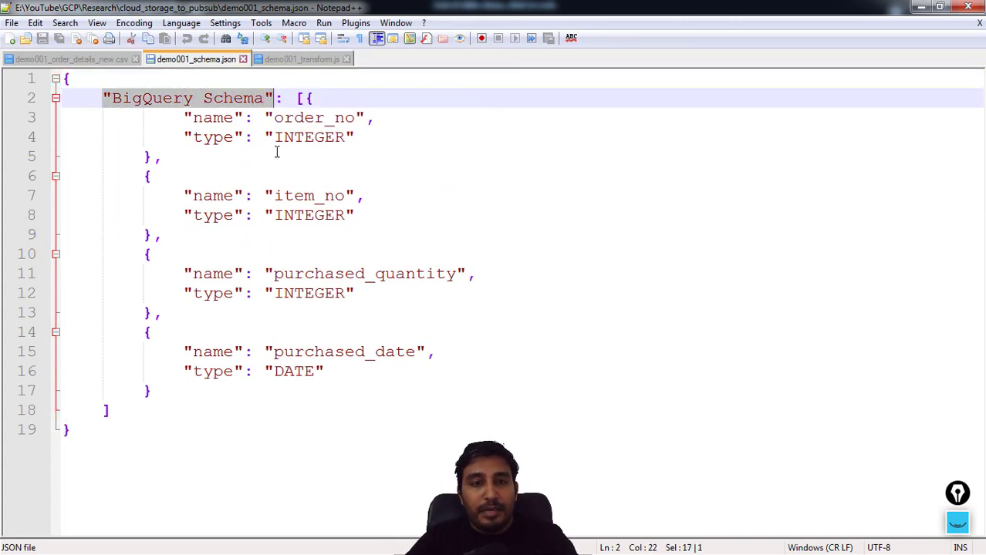
Examine the names and types of the order_no, item_no and purchased_quantity fields in the schema JSON
{"action": "double_click", "coordinate": [325, 117]}
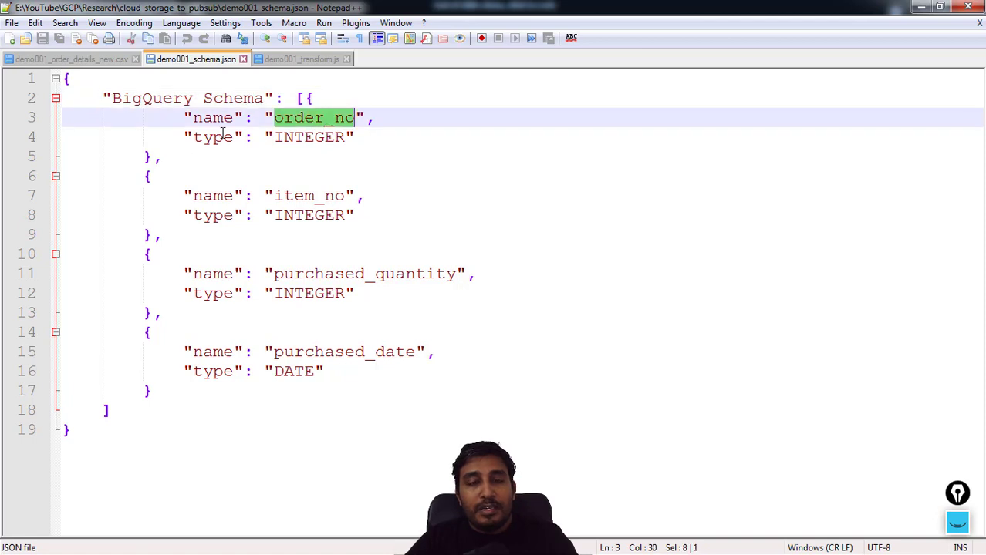
{"action": "double_click", "coordinate": [304, 137]}
{"action": "double_click", "coordinate": [320, 196]}
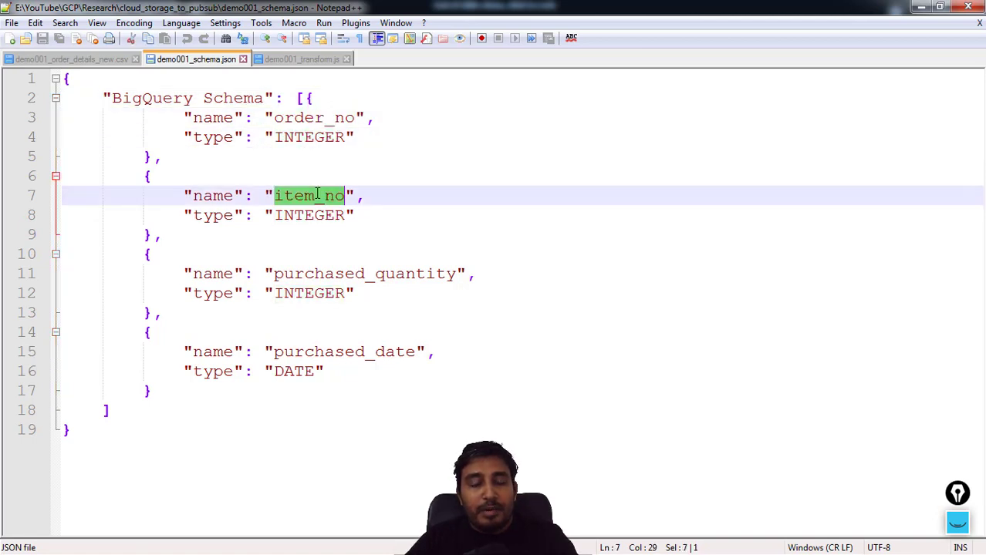
{"action": "double_click", "coordinate": [299, 215]}
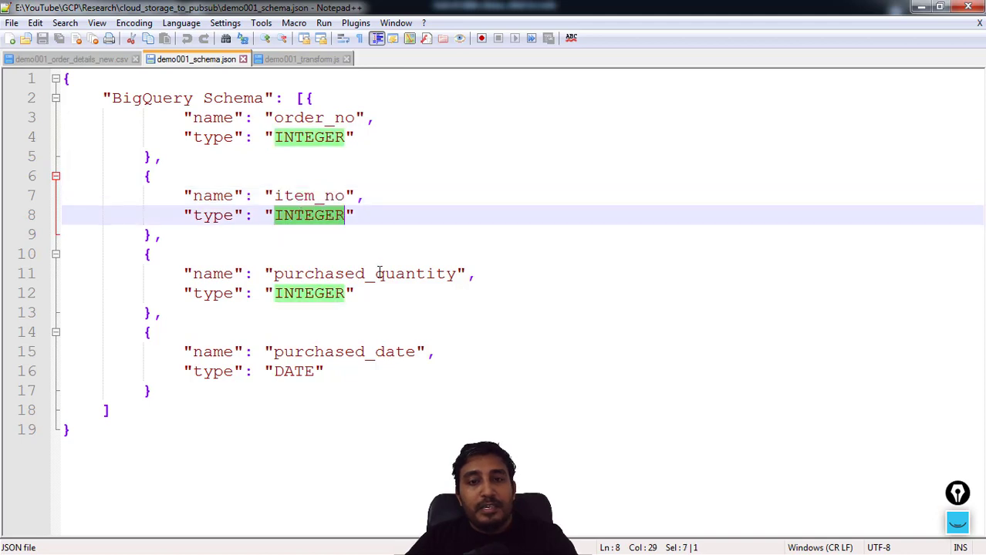
{"action": "double_click", "coordinate": [372, 274]}
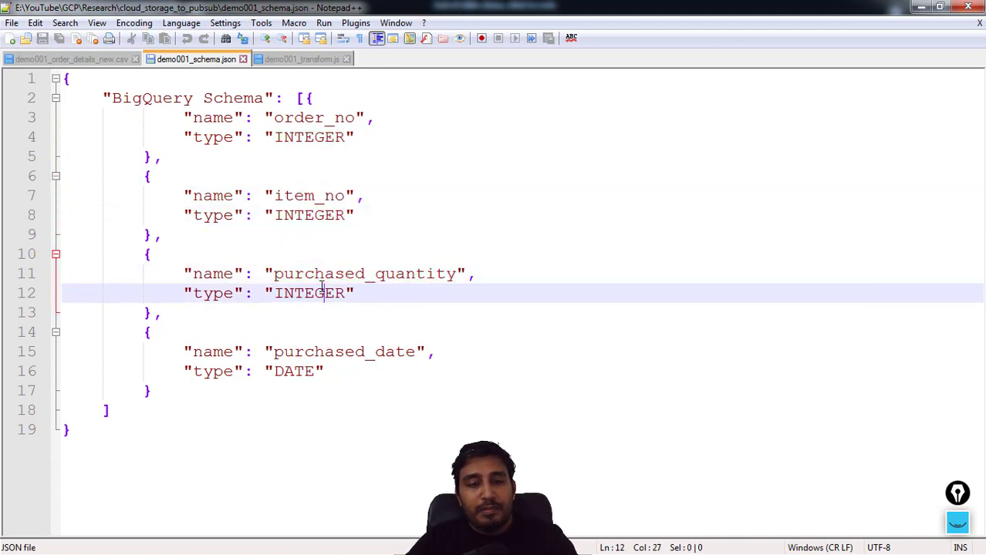
{"action": "double_click", "coordinate": [327, 293]}
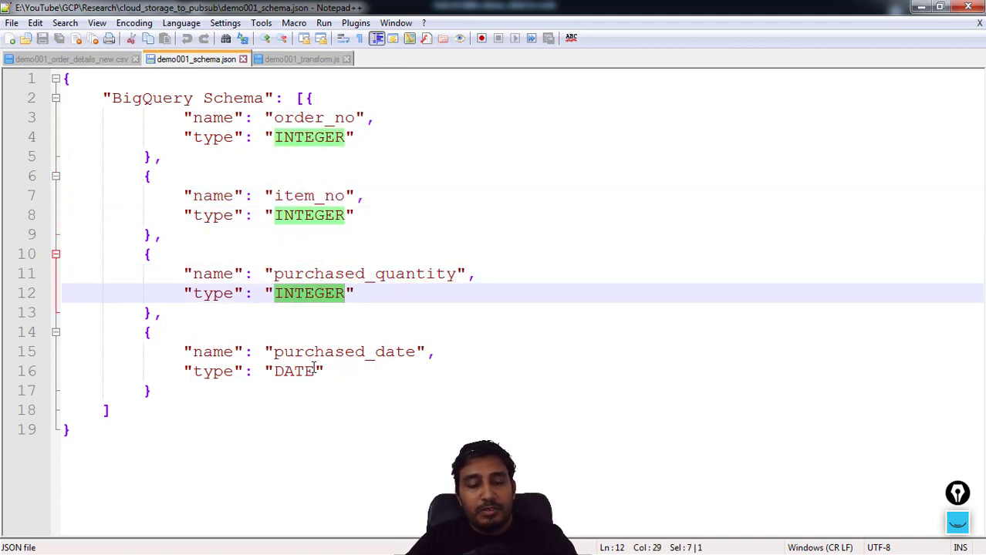
Review the entire BigQuery Schema array, and recheck the transform script and the order details CSV
{"action": "left_click_drag", "start_coordinate": [124, 416], "coordinate": [105, 106]}
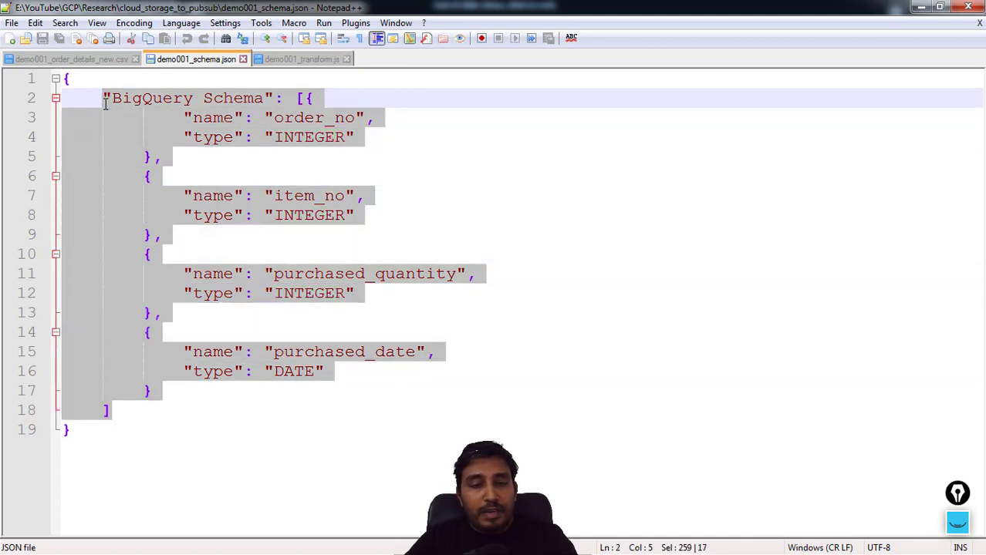
{"action": "left_click", "coordinate": [296, 259]}
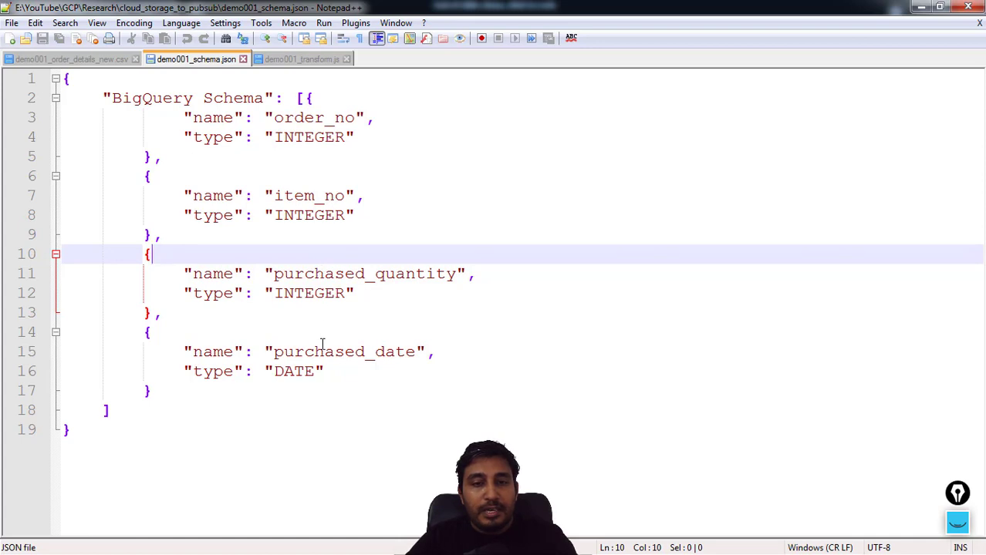
{"action": "left_click", "coordinate": [303, 59]}
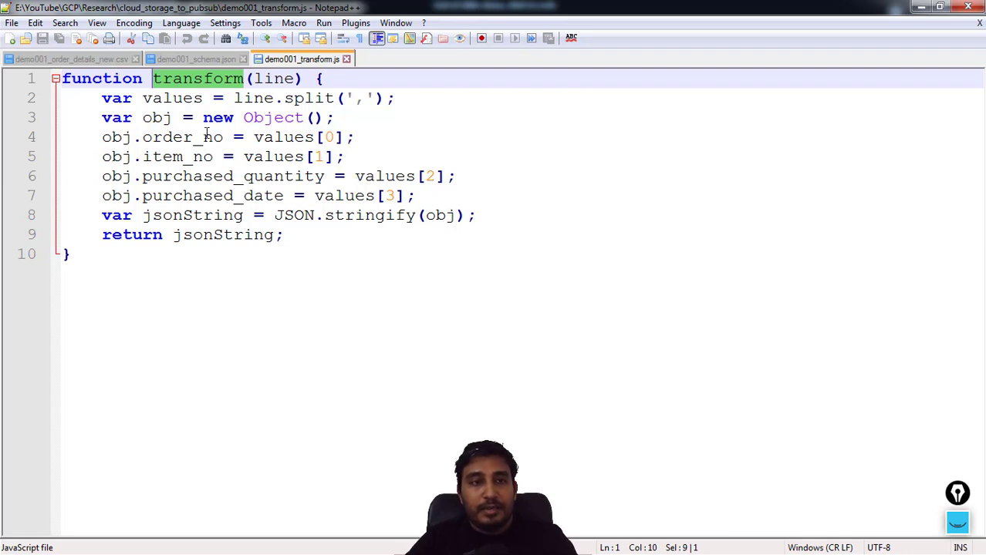
{"action": "left_click", "coordinate": [81, 61]}
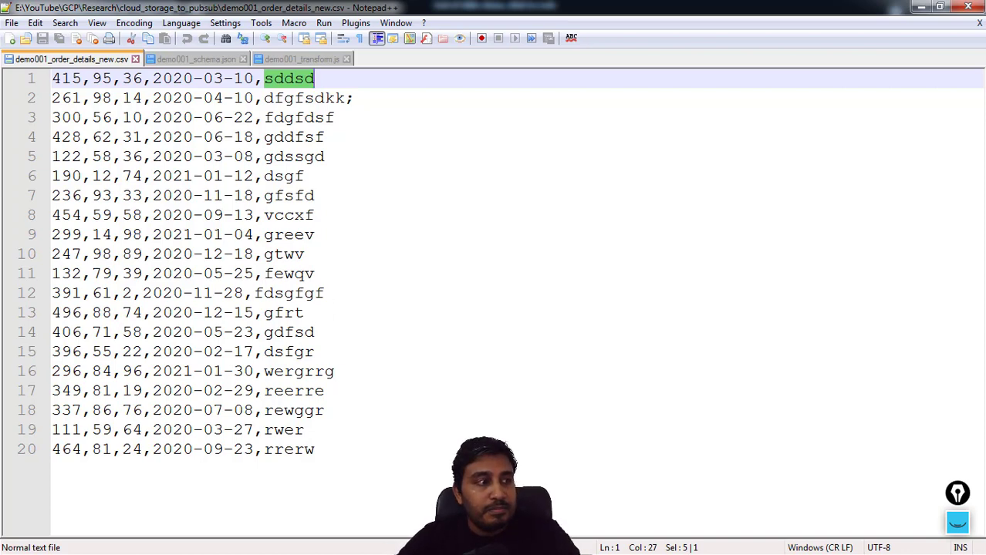
Switch to the Google Cloud Platform console, search for "sto" and open Cloud Storage
{"action": "key", "text": "alt+Tab"}
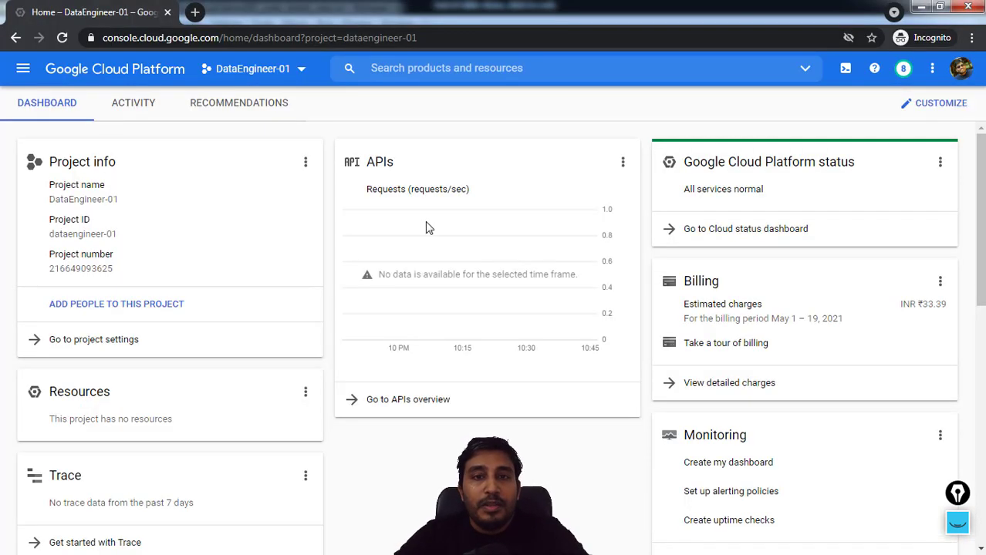
{"action": "left_click", "coordinate": [464, 72]}
{"action": "type", "text": "s"}
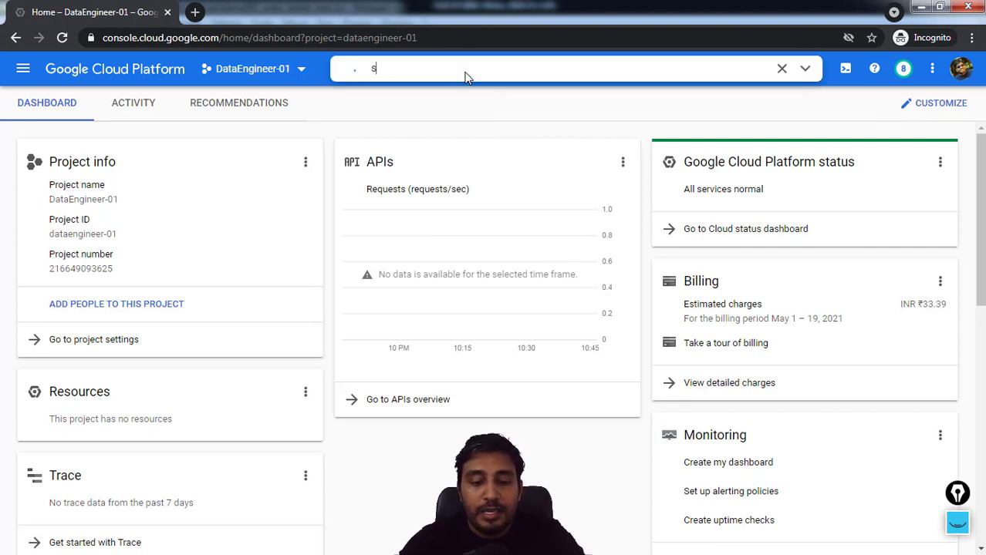
{"action": "type", "text": "to"}
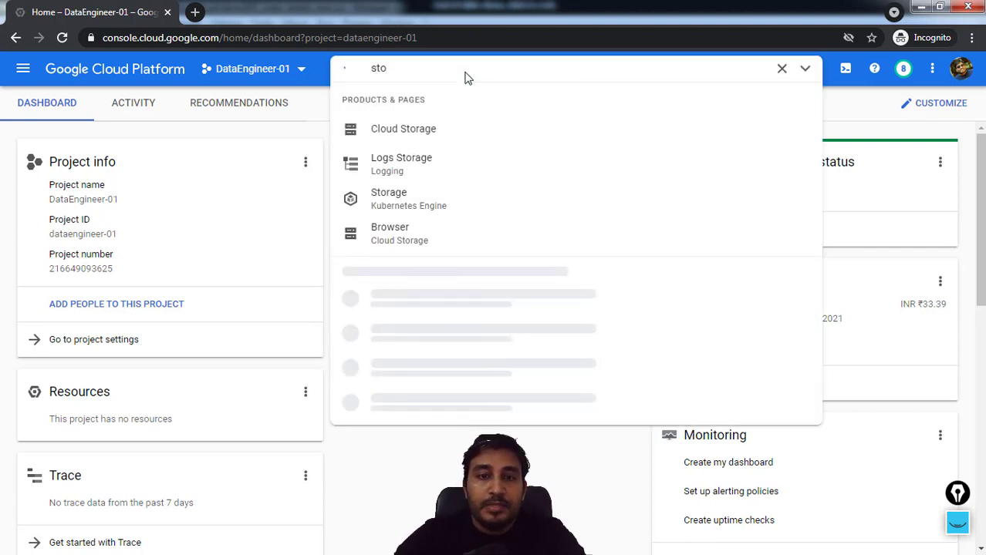
{"action": "left_click", "coordinate": [400, 136]}
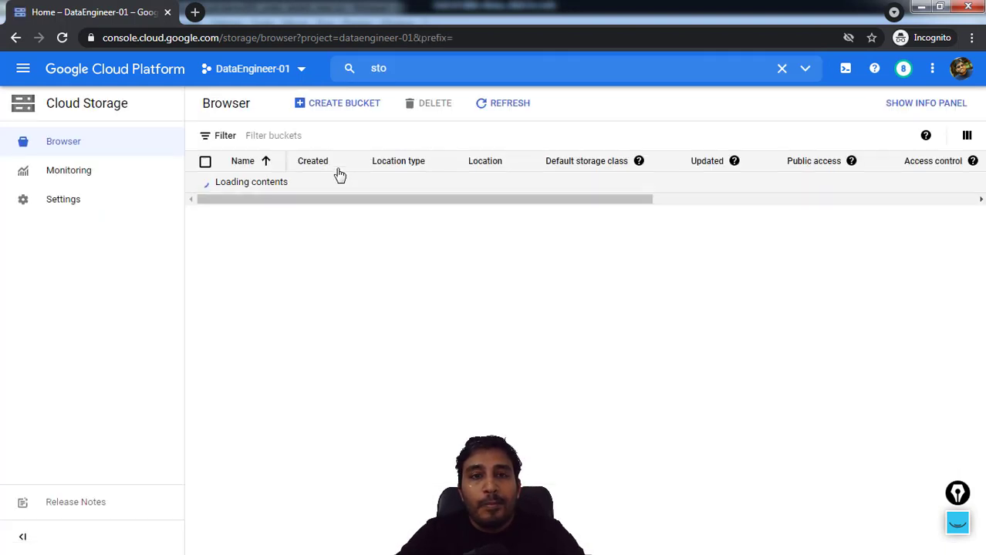
Start a new bucket and name it dataengineer-01, copying the project's ID from the project list
{"action": "left_click", "coordinate": [330, 108]}
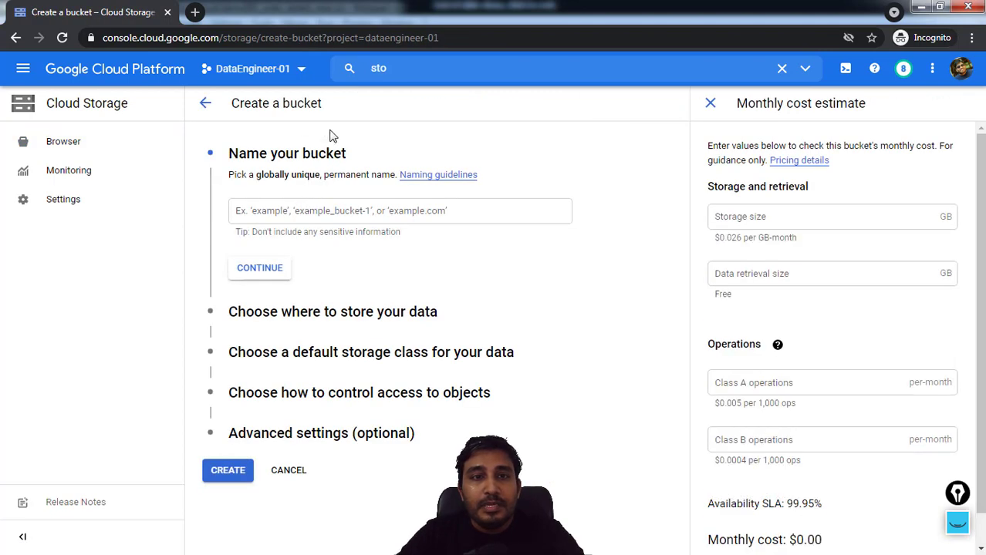
{"action": "left_click", "coordinate": [300, 75]}
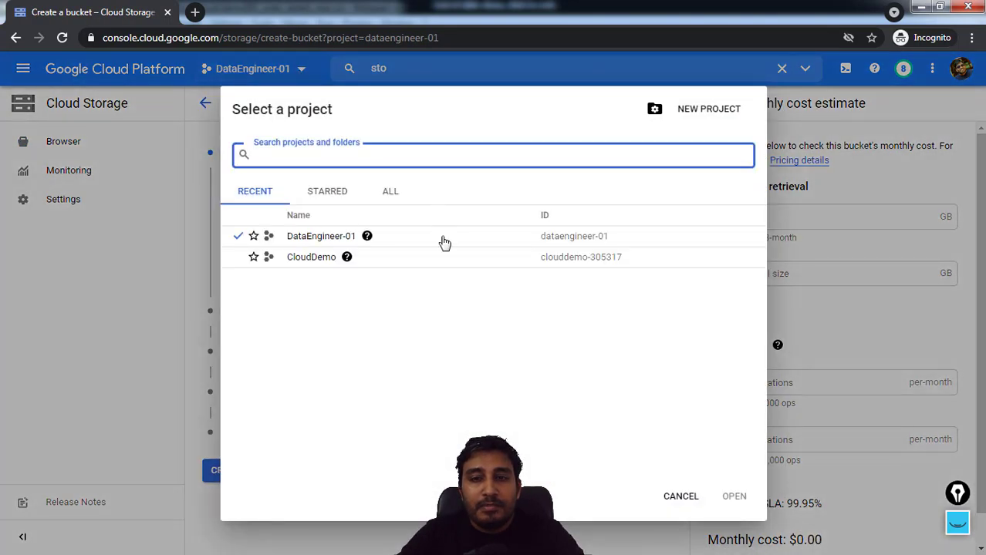
{"action": "left_click_drag", "start_coordinate": [614, 239], "coordinate": [542, 242]}
{"action": "key", "text": "ctrl+c"}
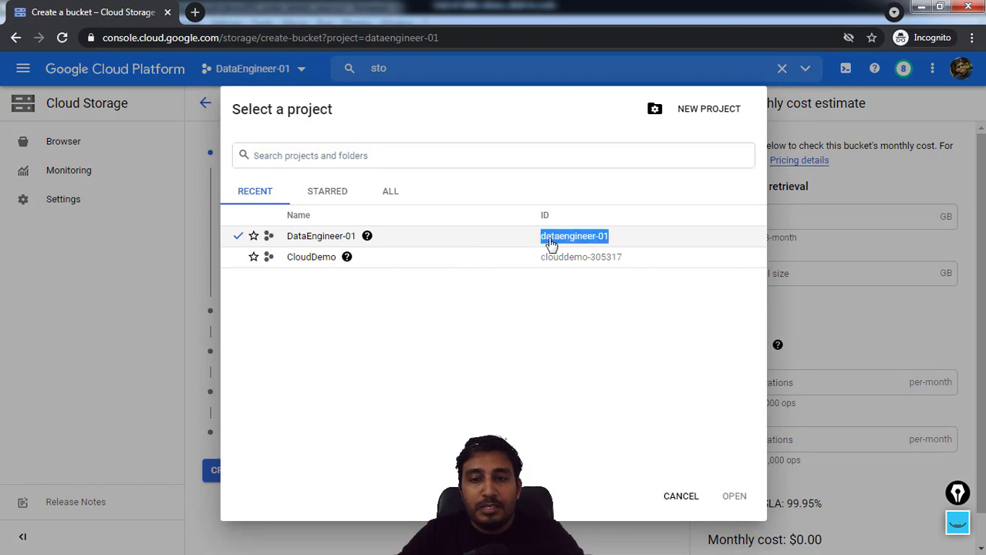
{"action": "left_click", "coordinate": [681, 496]}
{"action": "left_click", "coordinate": [296, 217]}
{"action": "key", "text": "ctrl+v"}
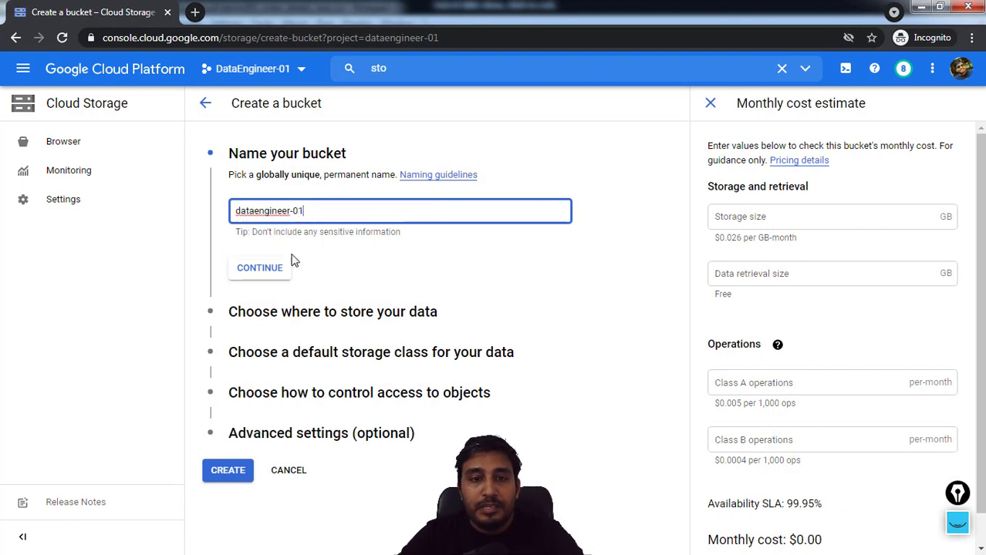
{"action": "left_click", "coordinate": [270, 270]}
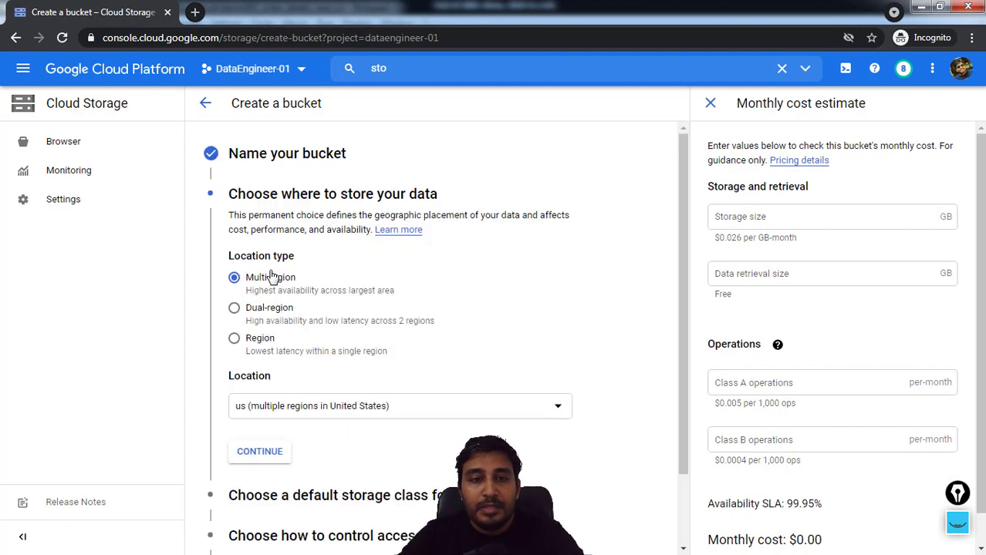
Set the bucket's location type to Region, keep Standard storage, Uniform access control and the Google-managed encryption key, and create the bucket
{"action": "left_click", "coordinate": [234, 341]}
{"action": "left_click", "coordinate": [260, 451]}
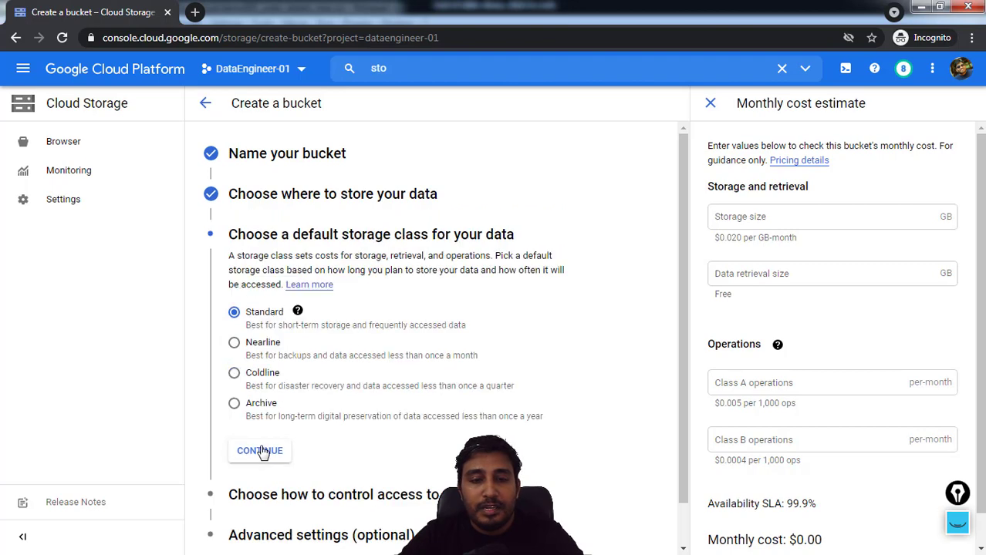
{"action": "left_click", "coordinate": [262, 451]}
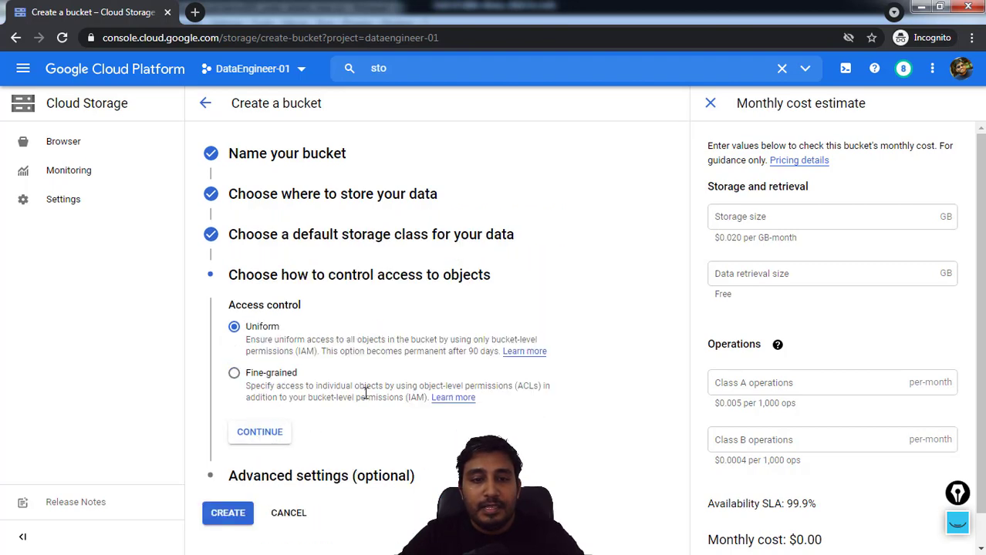
{"action": "left_click", "coordinate": [261, 435]}
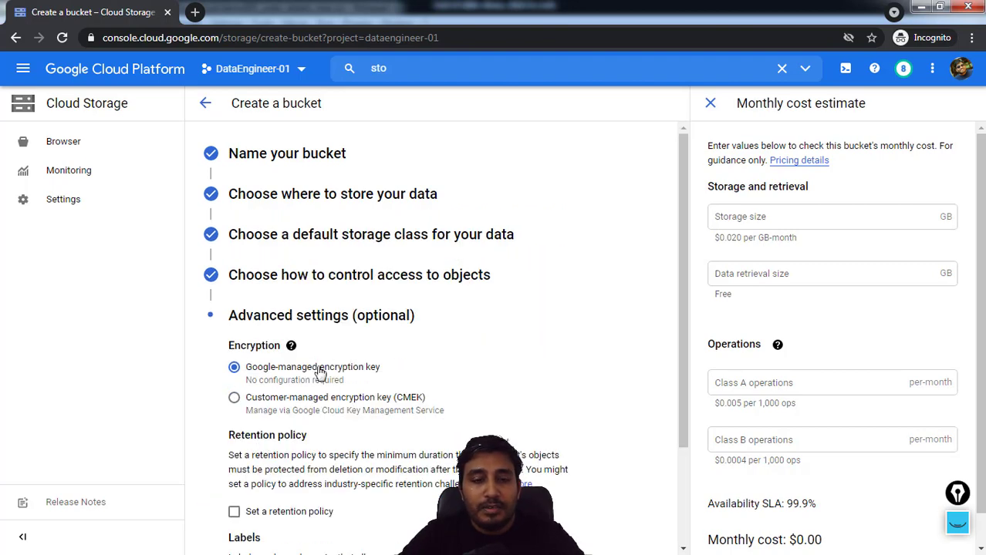
{"action": "scroll", "coordinate": [309, 409], "scroll_direction": "down", "scroll_amount": 1}
{"action": "scroll", "coordinate": [326, 403], "scroll_direction": "down", "scroll_amount": 1}
{"action": "left_click", "coordinate": [240, 526]}
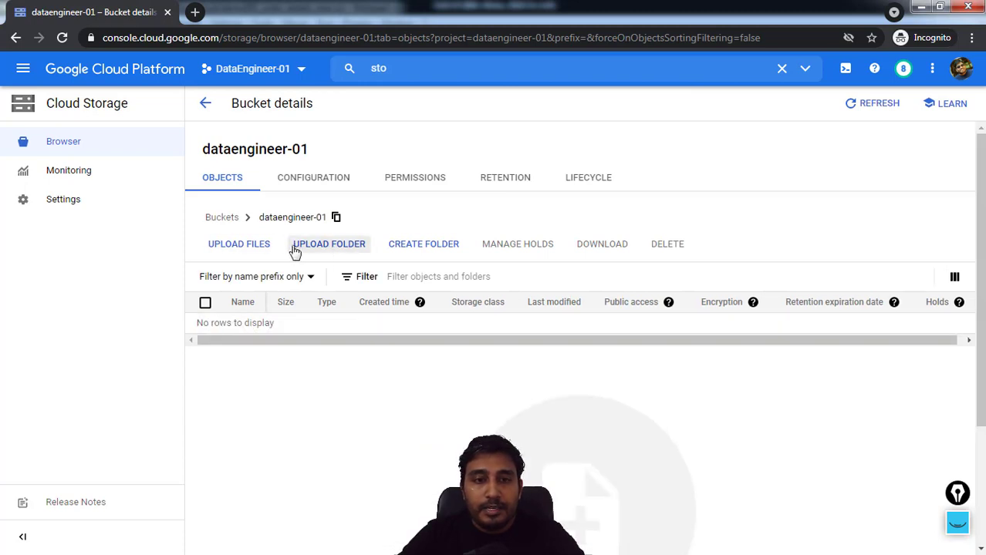
Create a folder named demo in the dataengineer-01 bucket and open it
{"action": "left_click", "coordinate": [407, 249]}
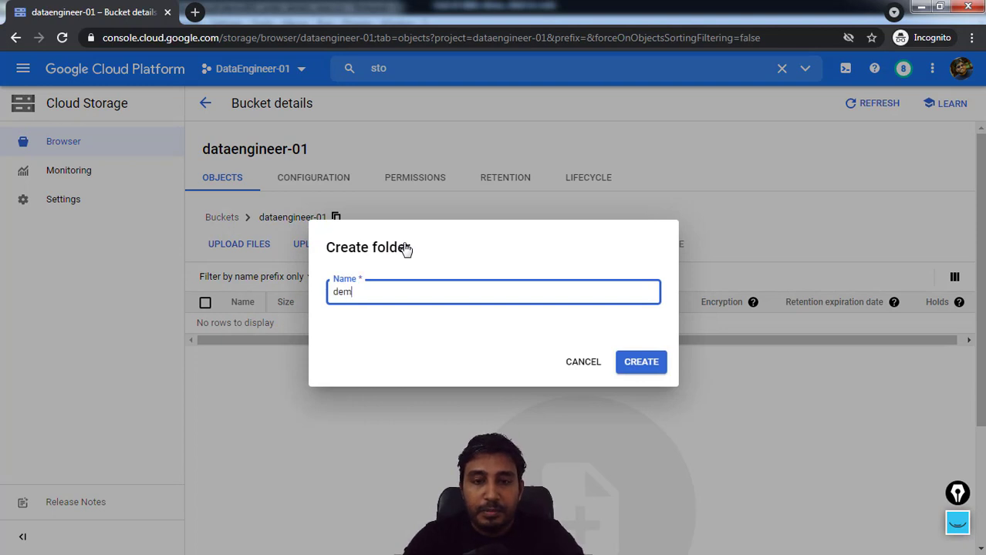
{"action": "left_click", "coordinate": [631, 364]}
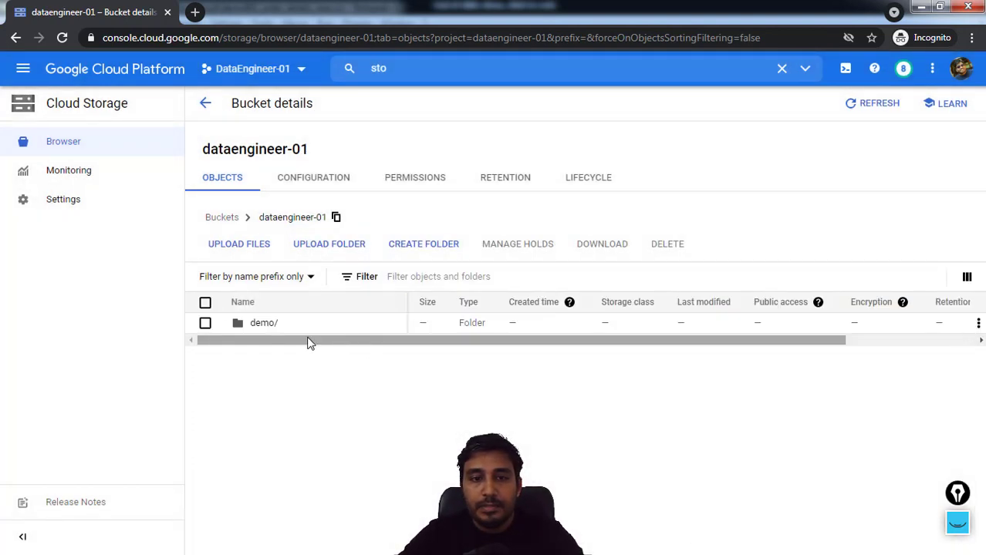
{"action": "left_click", "coordinate": [255, 325]}
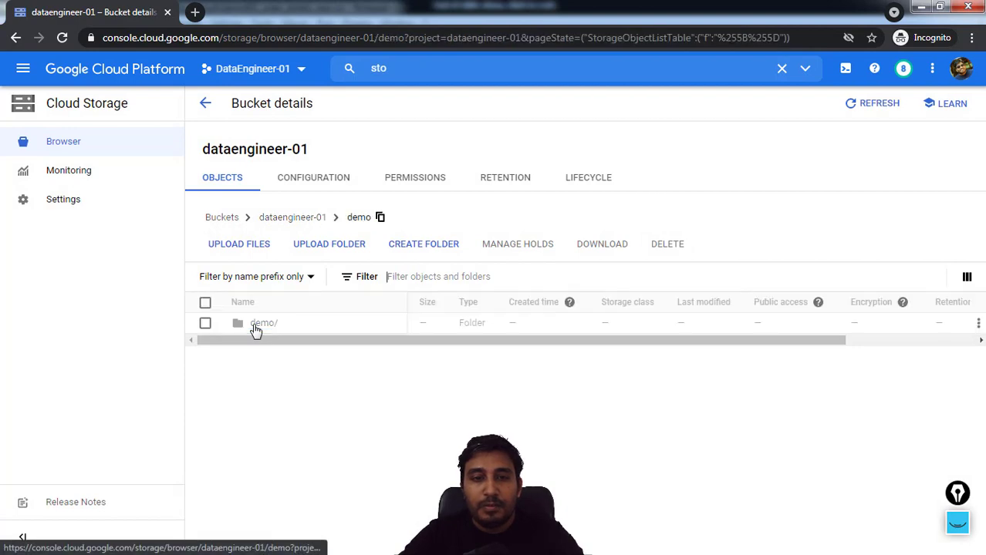
Upload demo001_order_details_new, demo001_schema.json and demo001_transform from the local cloud_storage_to_pubsub folder to the demo folder
{"action": "left_click", "coordinate": [247, 253]}
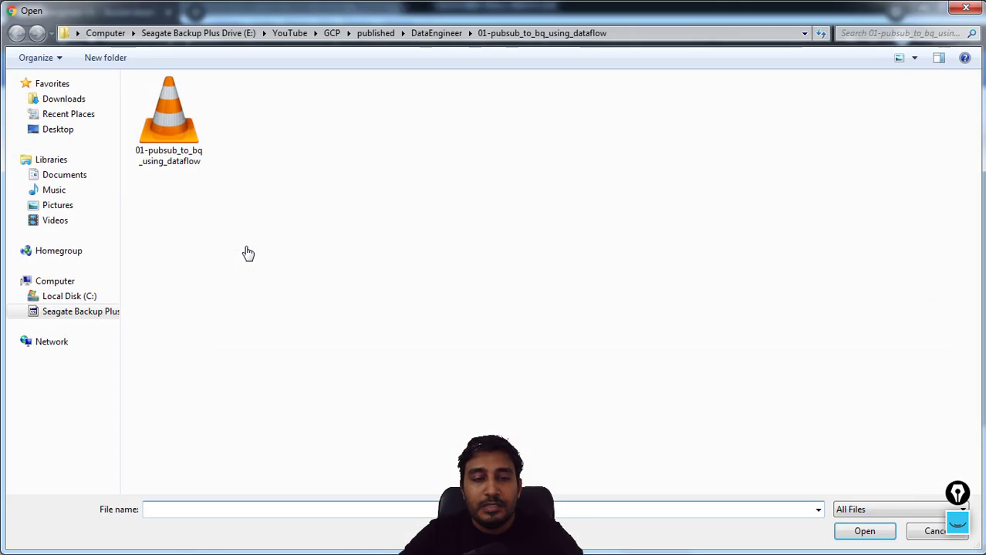
{"action": "type", "text": "E:\\YouTube\\GCP\\Research\\cloud_storage_to_pubsub"}
{"action": "key", "text": "Return"}
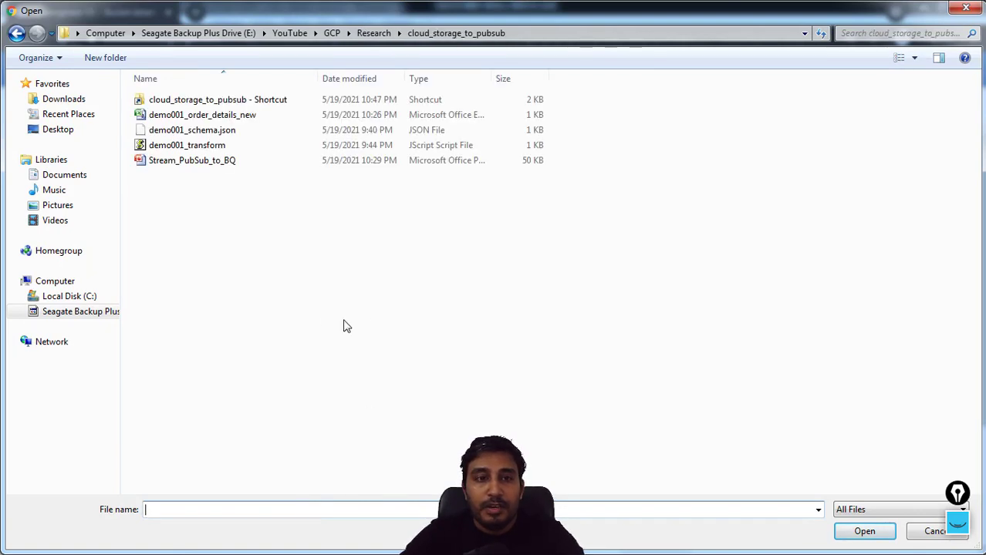
{"action": "left_click", "coordinate": [230, 119]}
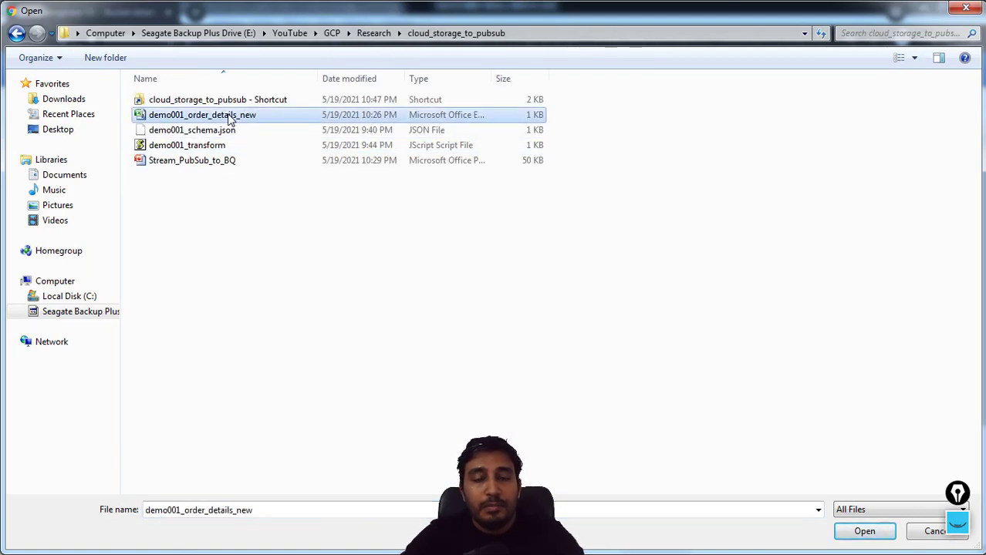
{"action": "left_click", "coordinate": [193, 135], "text": "ctrl"}
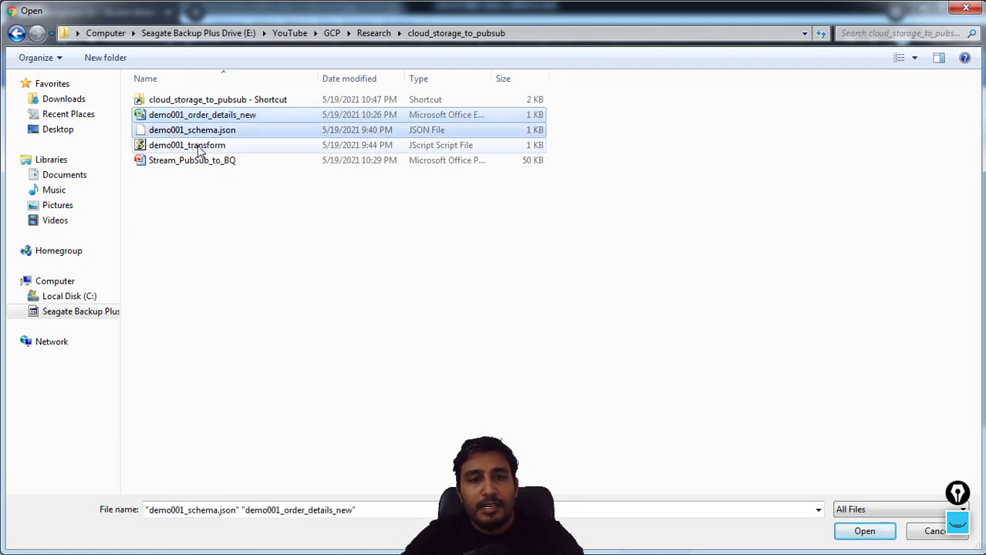
{"action": "left_click", "coordinate": [200, 148], "text": "ctrl"}
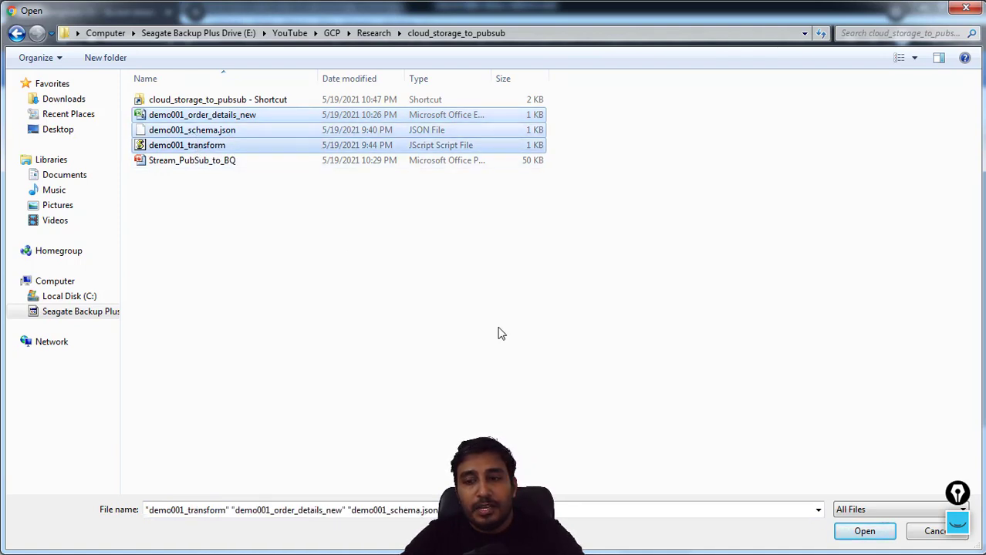
{"action": "left_click", "coordinate": [873, 536]}
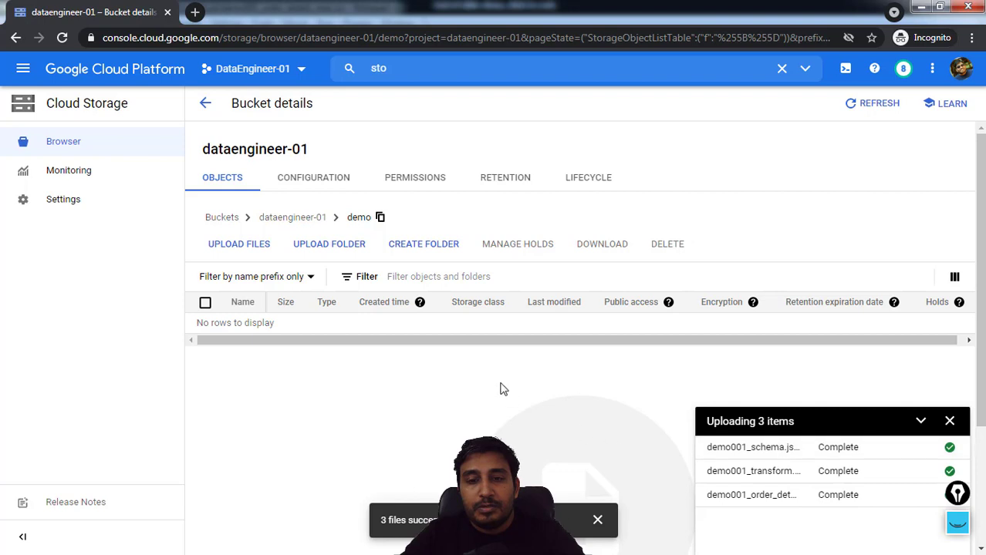
Dismiss the upload status and open BigQuery for the DataEngineer-01 project in a new browser tab
{"action": "left_click", "coordinate": [951, 422]}
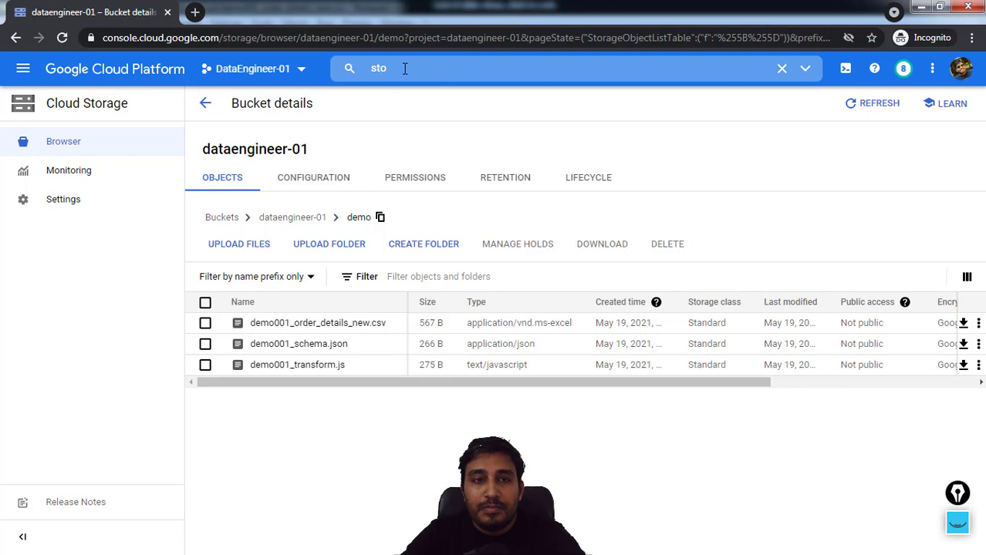
{"action": "left_click", "coordinate": [197, 12]}
{"action": "type", "text": "console.cloud.google.com"}
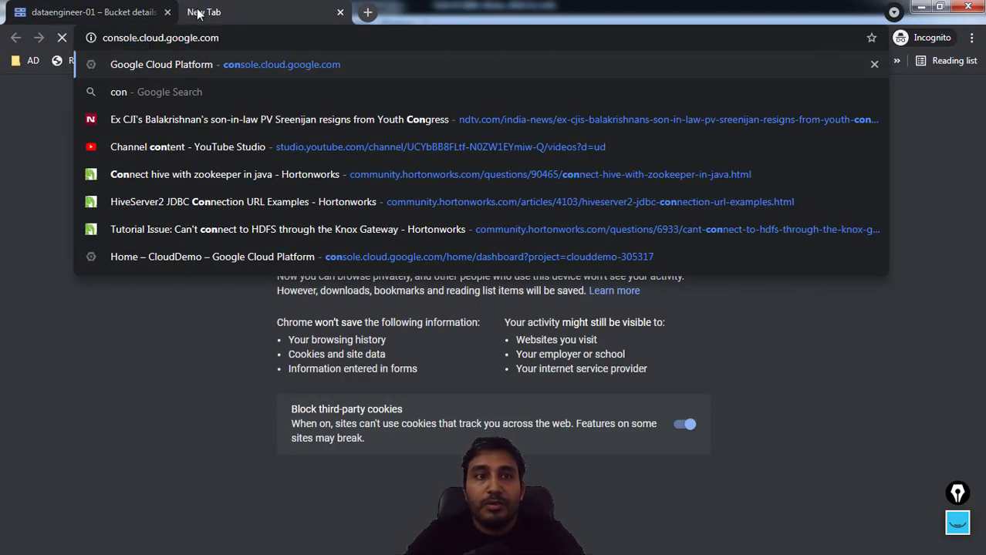
{"action": "key", "text": "Return"}
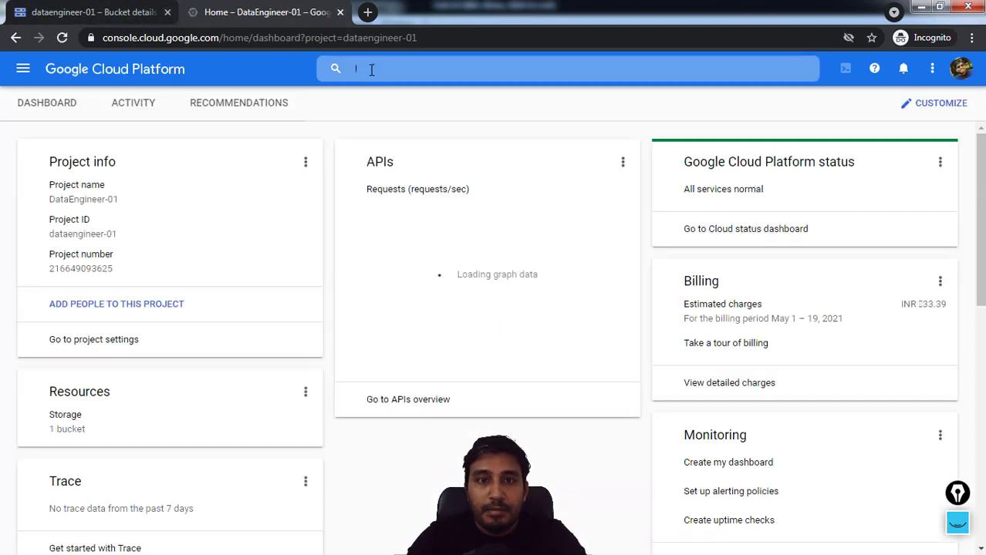
{"action": "left_click", "coordinate": [371, 69]}
{"action": "type", "text": "bil"}
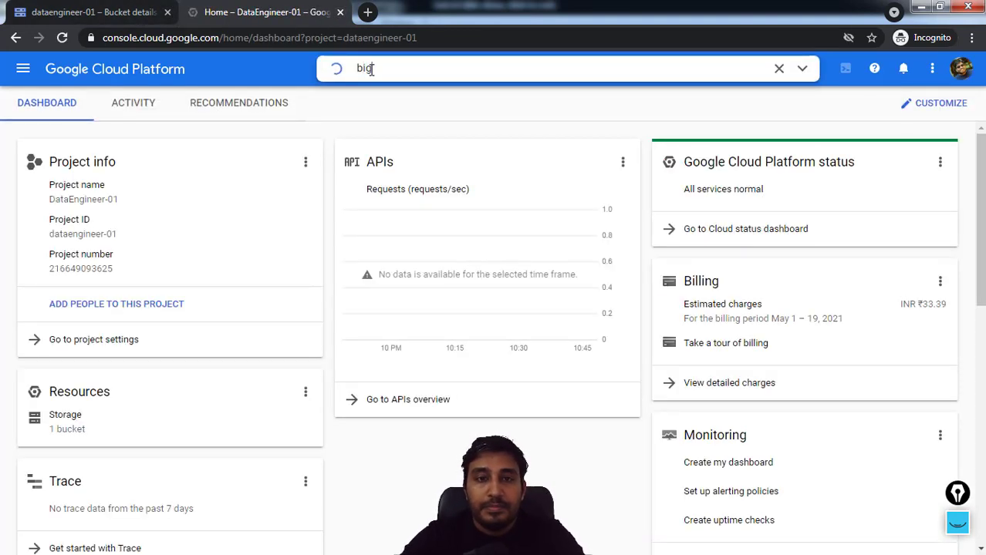
{"action": "type", "text": "q"}
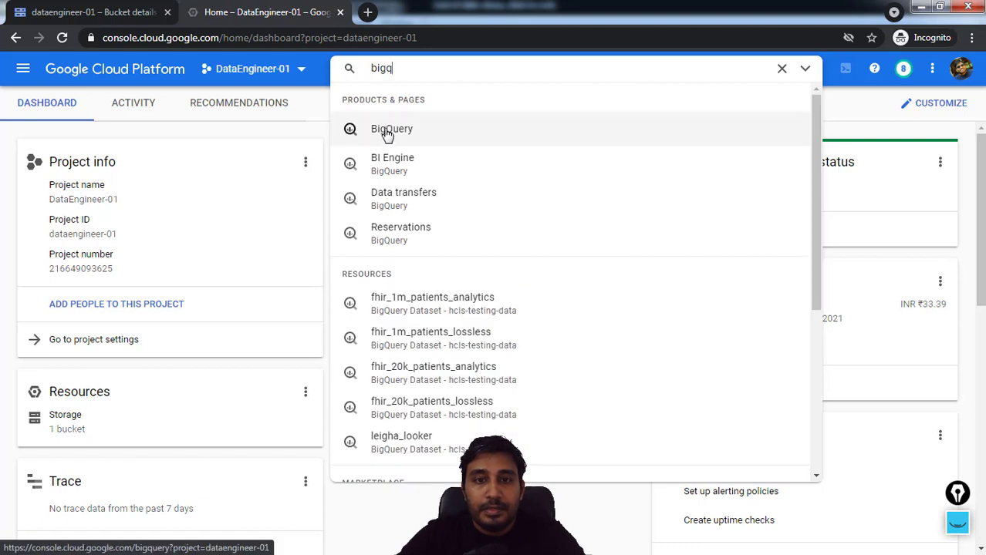
{"action": "left_click", "coordinate": [390, 132]}
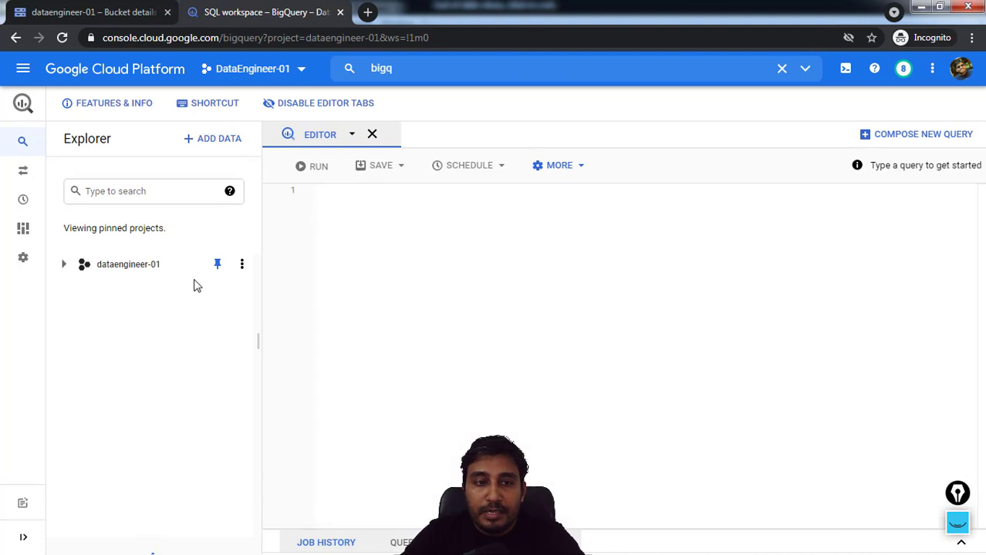
Create a dataset with the ID mdemo001 in the dataengineer-01 project, keeping the default location and Google-managed encryption key
{"action": "left_click", "coordinate": [63, 265]}
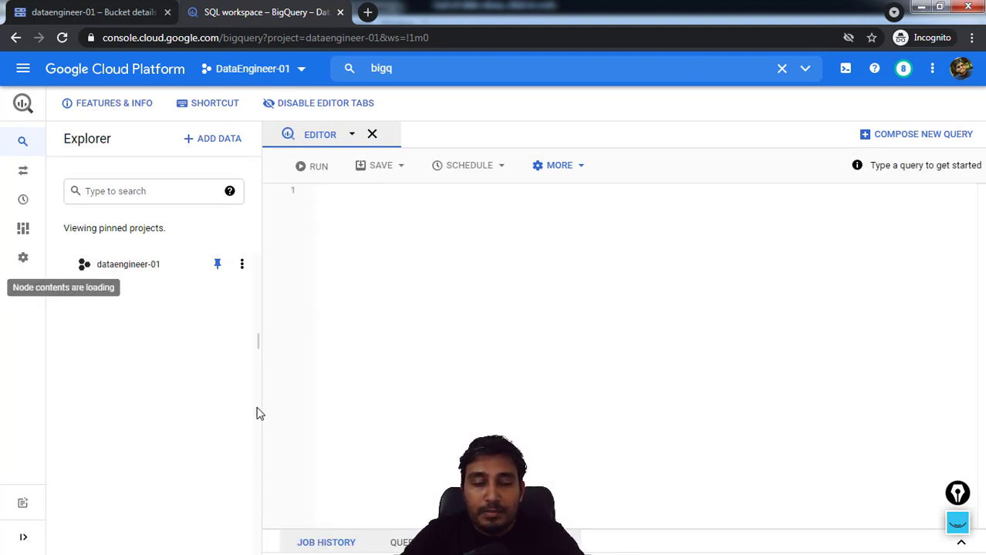
{"action": "left_click", "coordinate": [243, 265]}
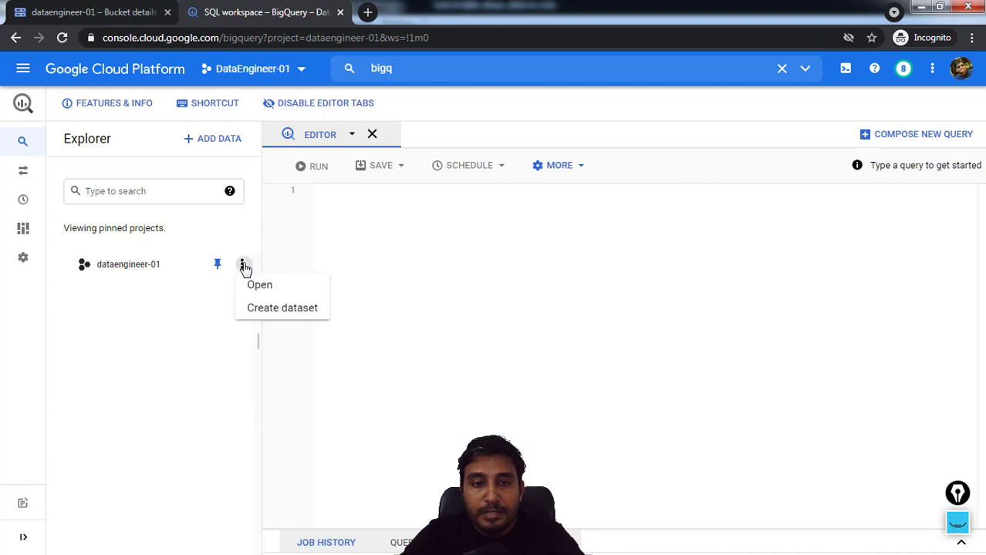
{"action": "left_click", "coordinate": [273, 309]}
{"action": "left_click", "coordinate": [638, 121]}
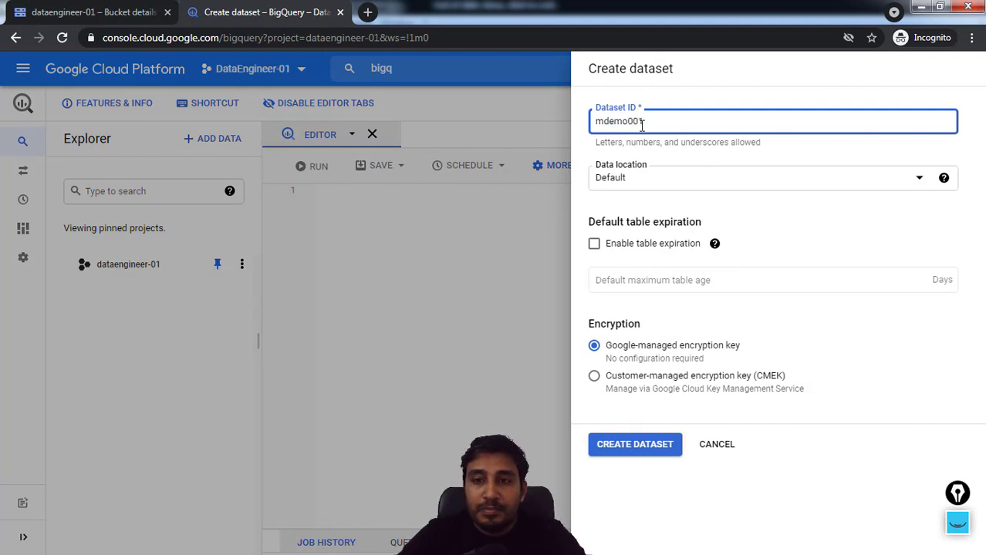
{"action": "left_click", "coordinate": [635, 443]}
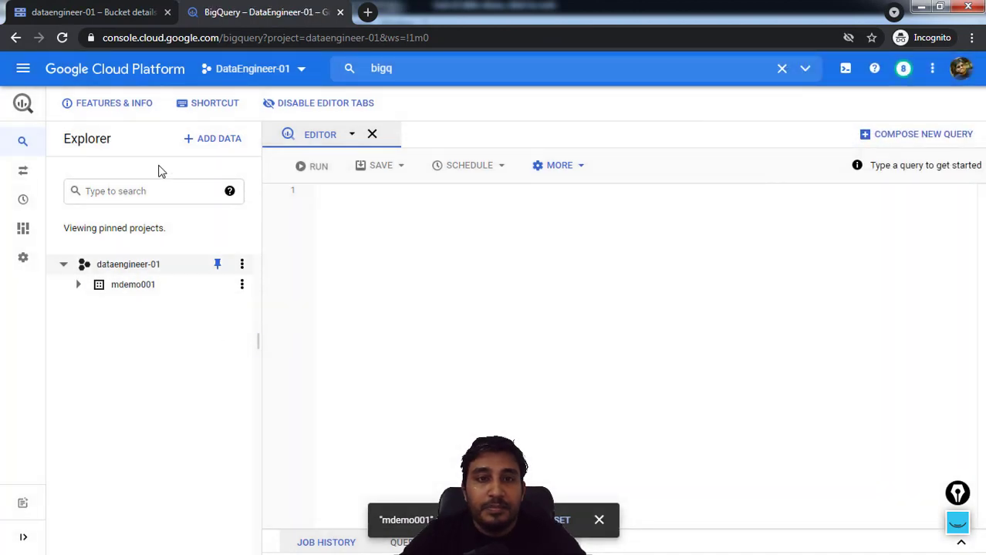
Open the Dataflow jobs page of the Google Cloud console in another new browser tab
{"action": "left_click", "coordinate": [368, 14]}
{"action": "type", "text": "co"}
{"action": "key", "text": "Return"}
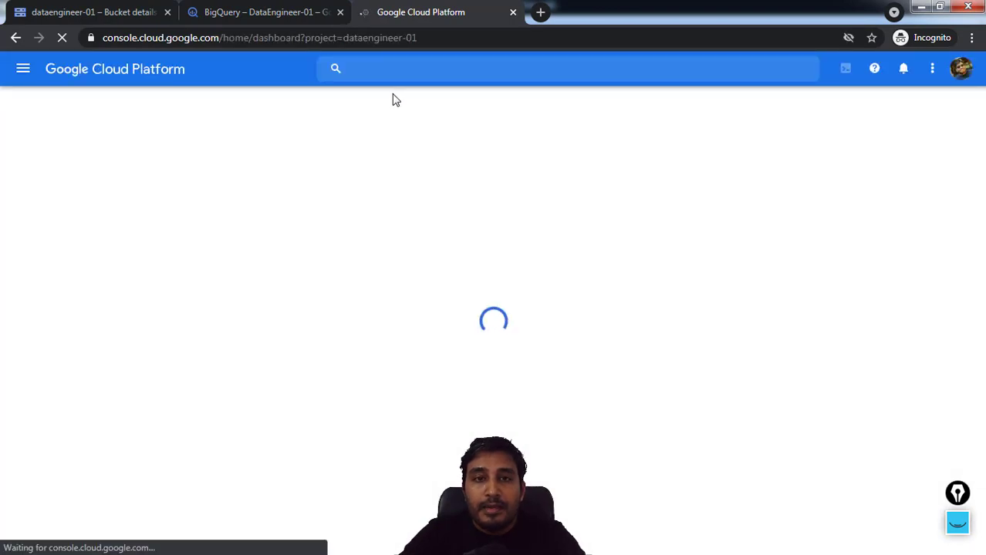
{"action": "left_click", "coordinate": [385, 68]}
{"action": "type", "text": "d"}
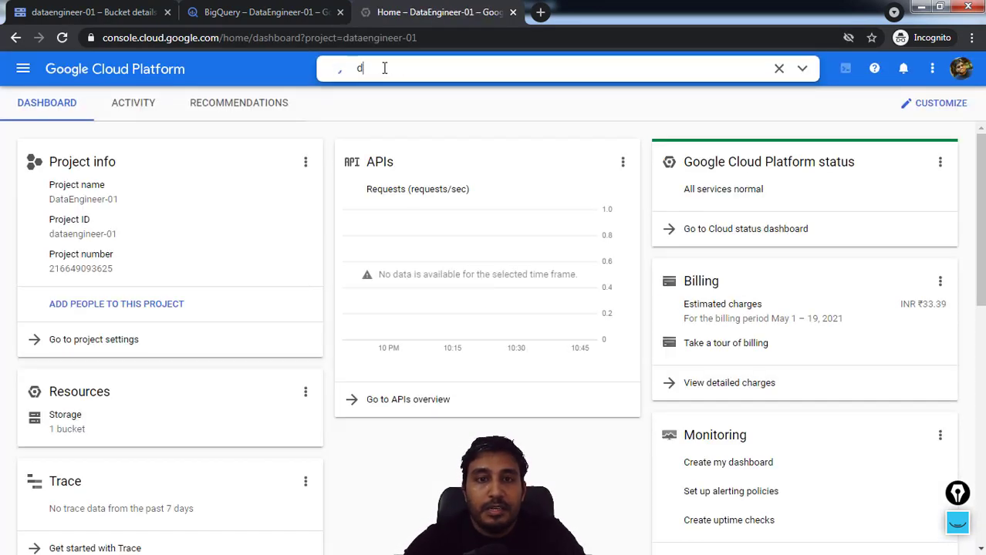
{"action": "type", "text": "ataflo"}
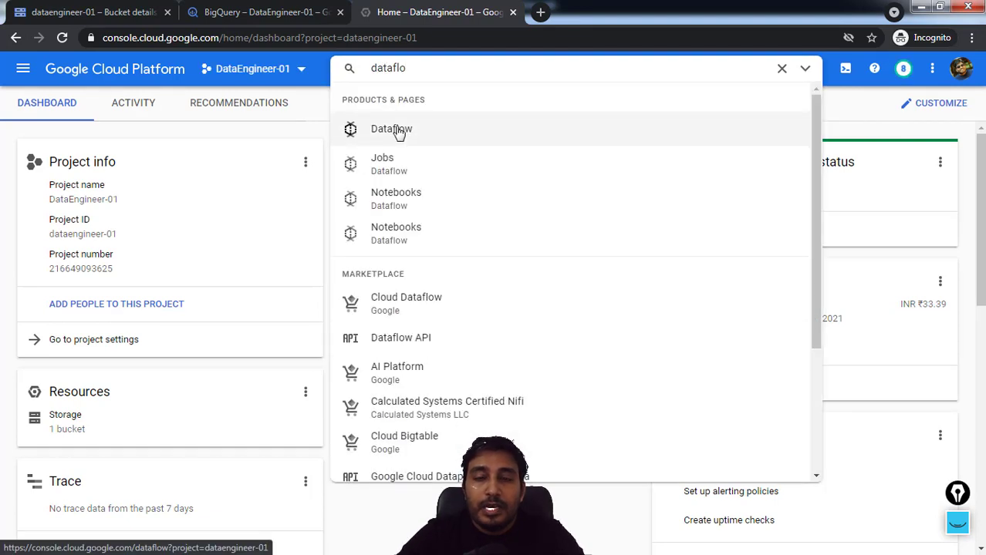
{"action": "left_click", "coordinate": [399, 133]}
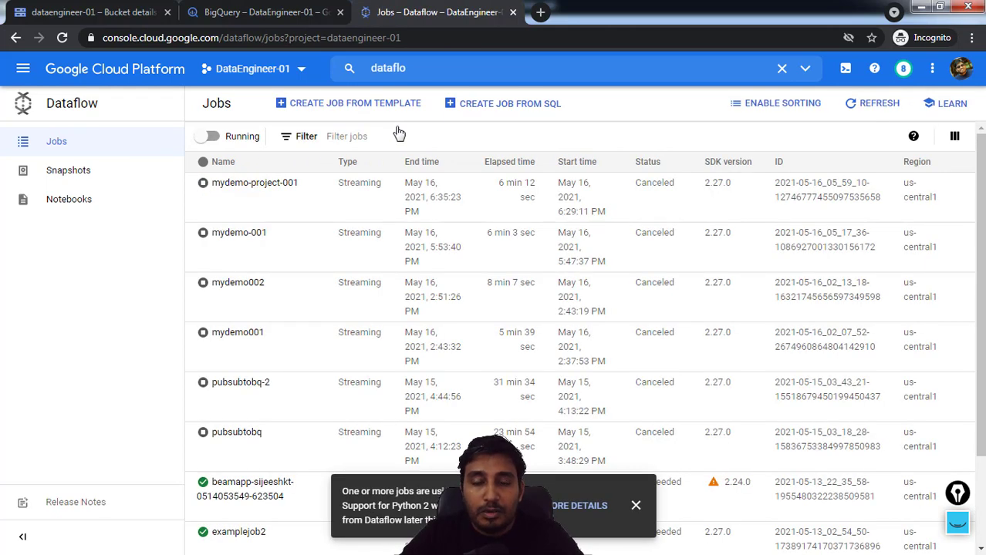
Start a new Dataflow job from a template and name it mdemo_job_001
{"action": "left_click", "coordinate": [339, 110]}
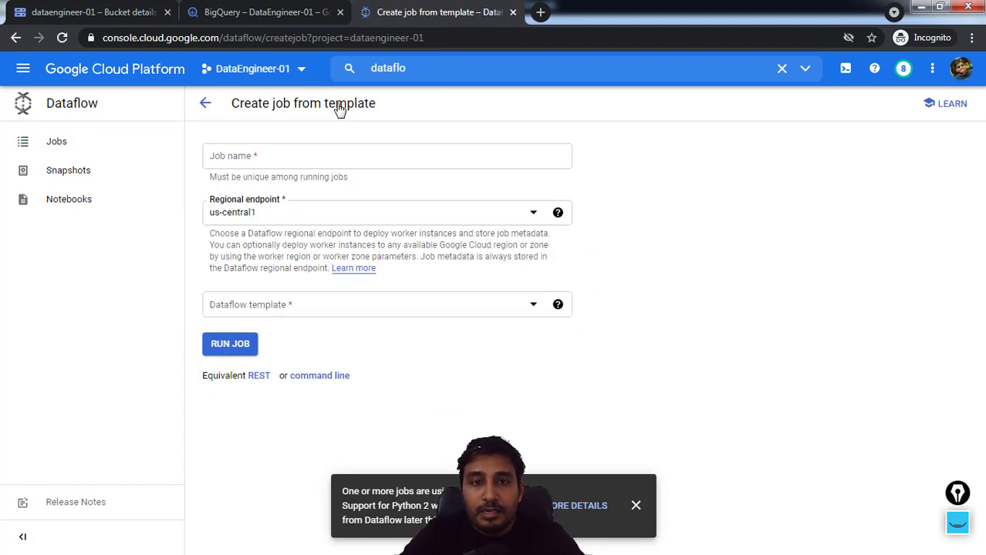
{"action": "left_click", "coordinate": [274, 162]}
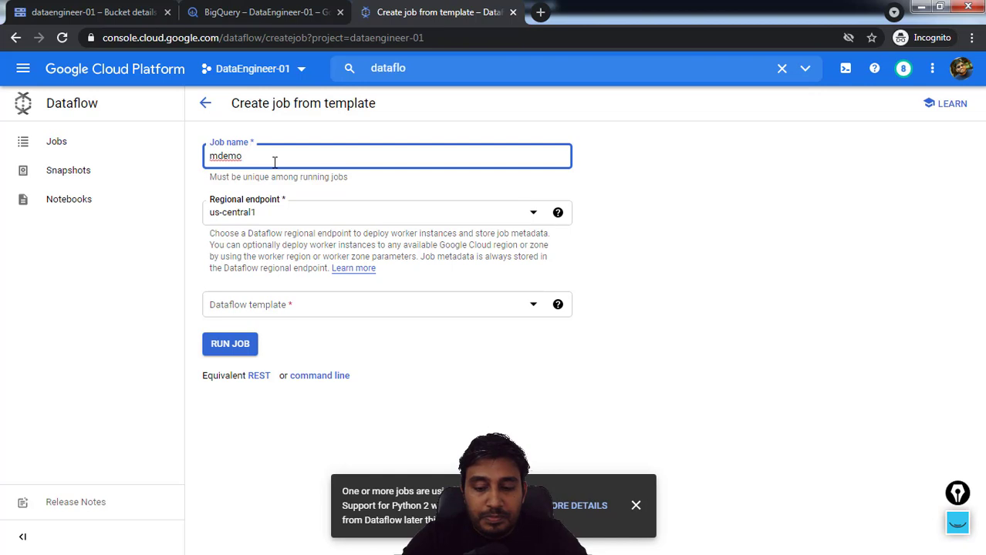
{"action": "type", "text": "mdemo_on"}
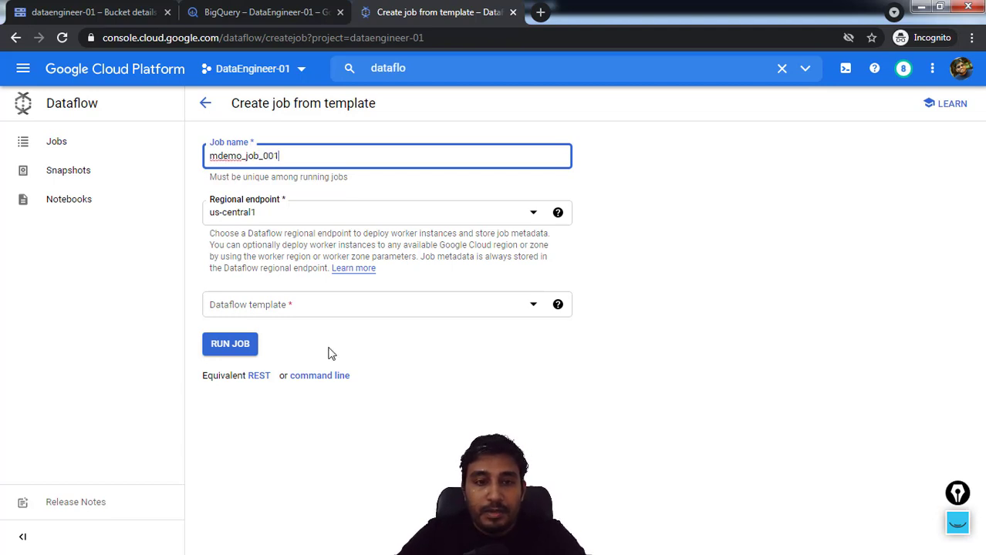
Choose the batch template Text Files on Cloud Storage to BigQuery for the job
{"action": "left_click", "coordinate": [266, 311]}
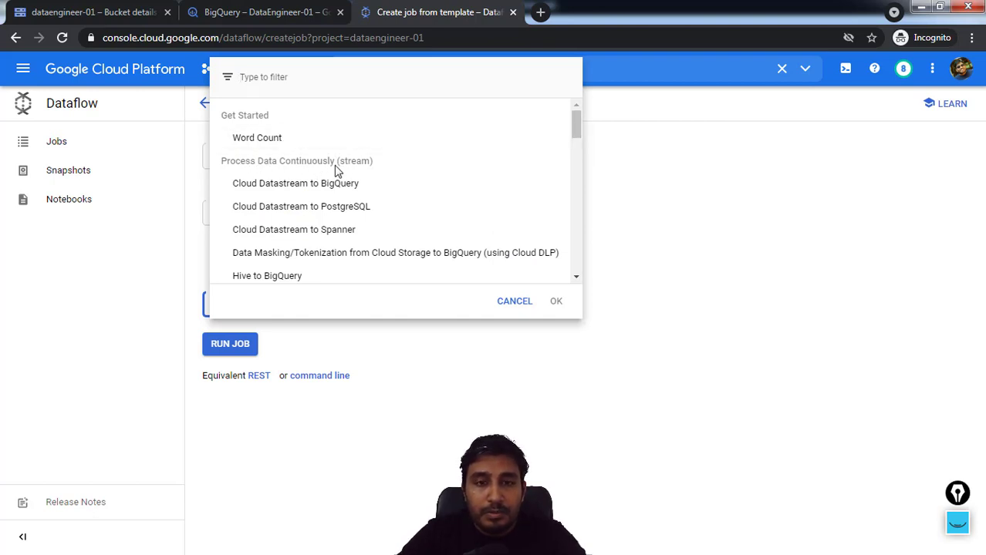
{"action": "left_click_drag", "start_coordinate": [575, 129], "coordinate": [581, 198]}
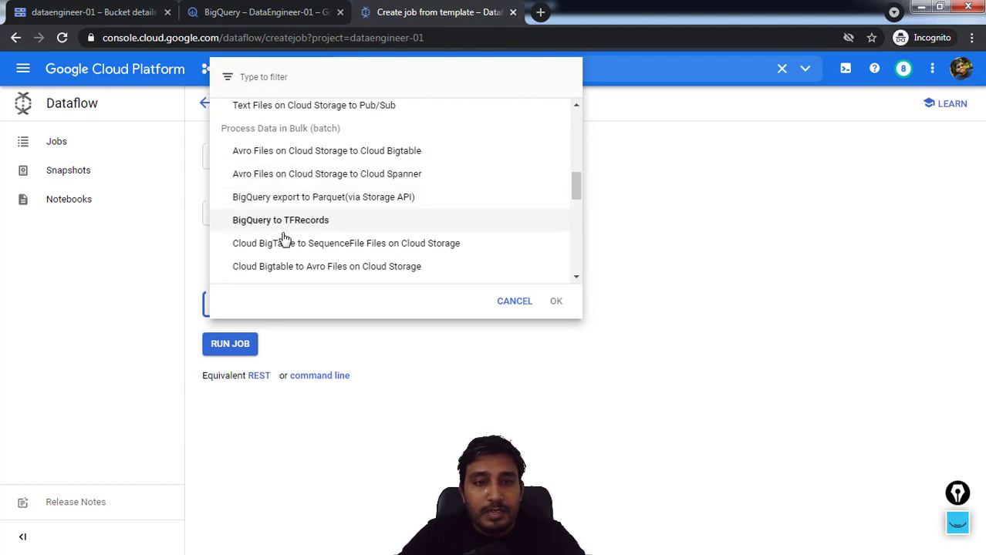
{"action": "left_click_drag", "start_coordinate": [579, 187], "coordinate": [581, 224]}
{"action": "scroll", "coordinate": [581, 206], "scroll_direction": "down", "scroll_amount": 1}
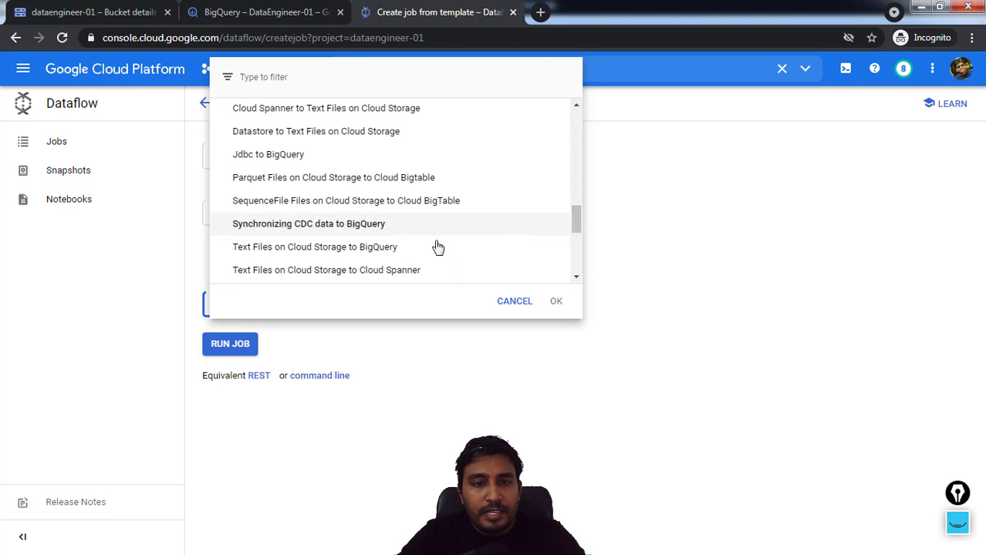
{"action": "left_click", "coordinate": [287, 249]}
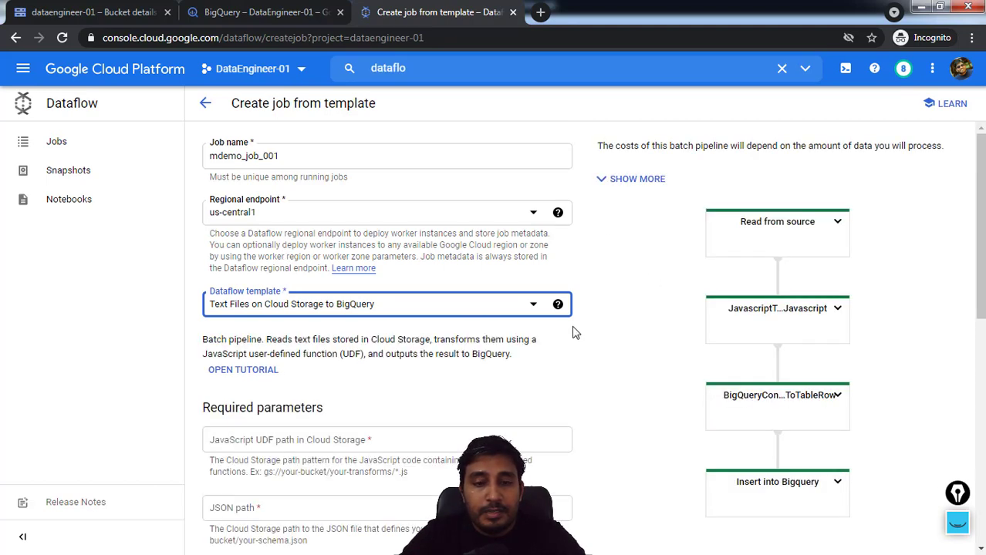
Set the JavaScript UDF path to the gsutil URI copied from demo001_transform.js in the bucket's demo folder
{"action": "scroll", "coordinate": [552, 354], "scroll_direction": "down", "scroll_amount": 2}
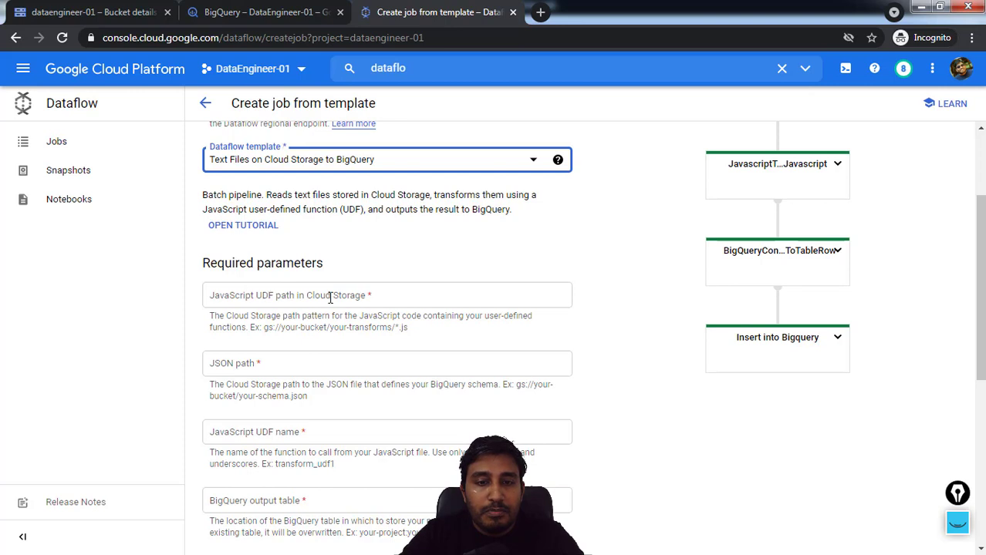
{"action": "left_click_drag", "start_coordinate": [378, 294], "coordinate": [207, 295]}
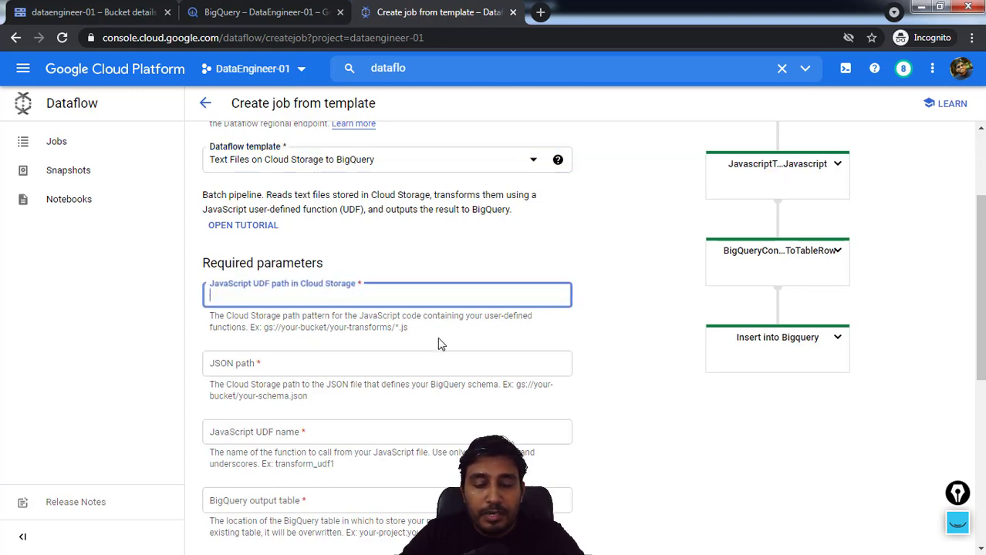
{"action": "left_click", "coordinate": [116, 12]}
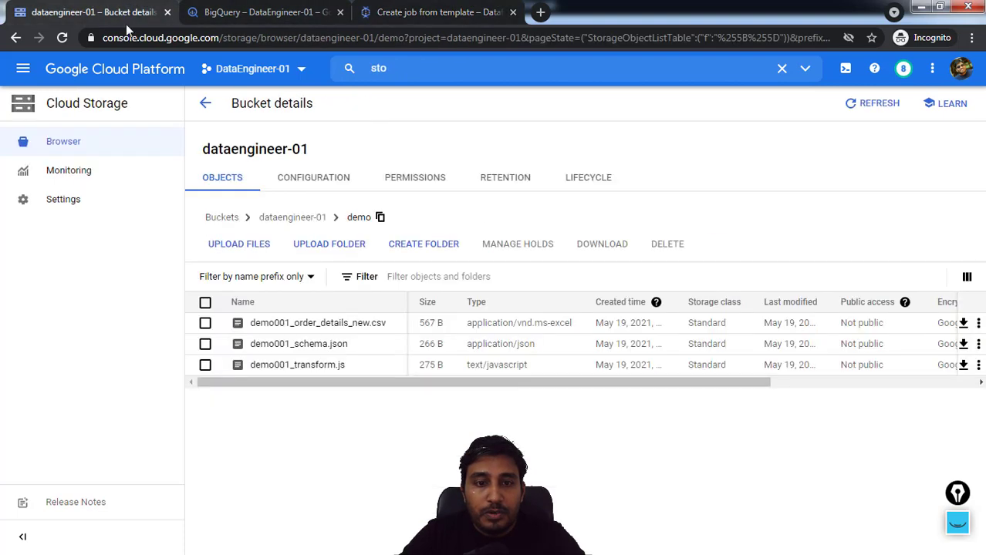
{"action": "left_click", "coordinate": [330, 368]}
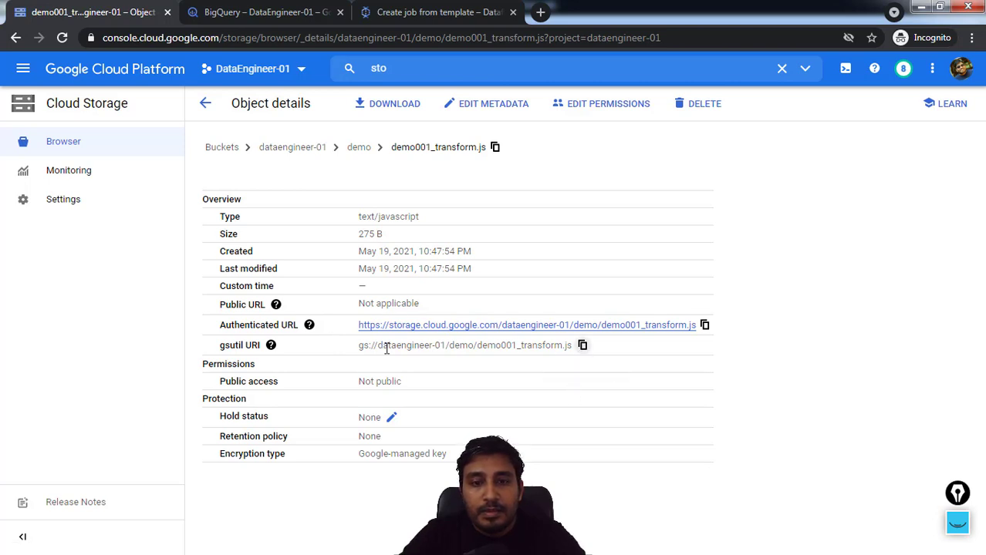
{"action": "left_click_drag", "start_coordinate": [353, 352], "coordinate": [583, 347]}
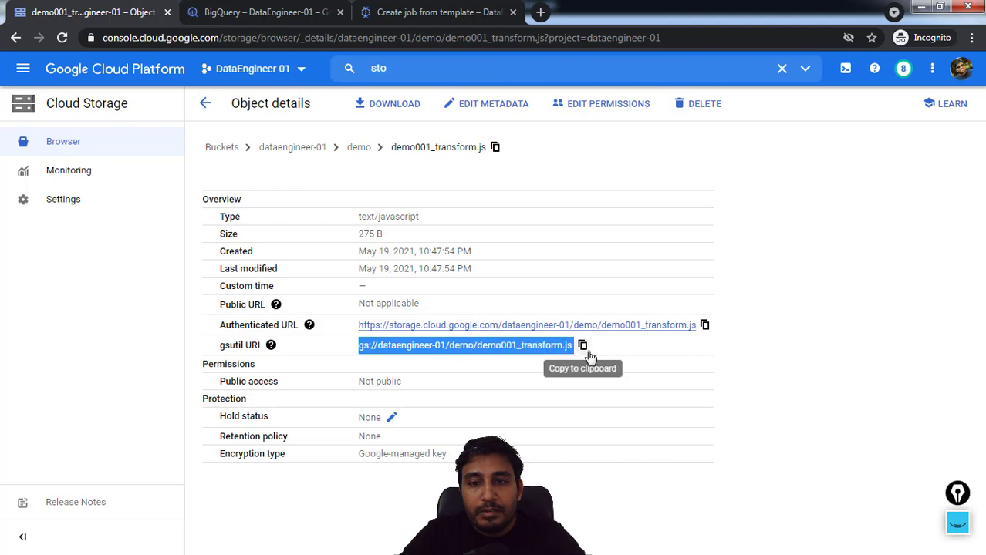
{"action": "left_click", "coordinate": [582, 348]}
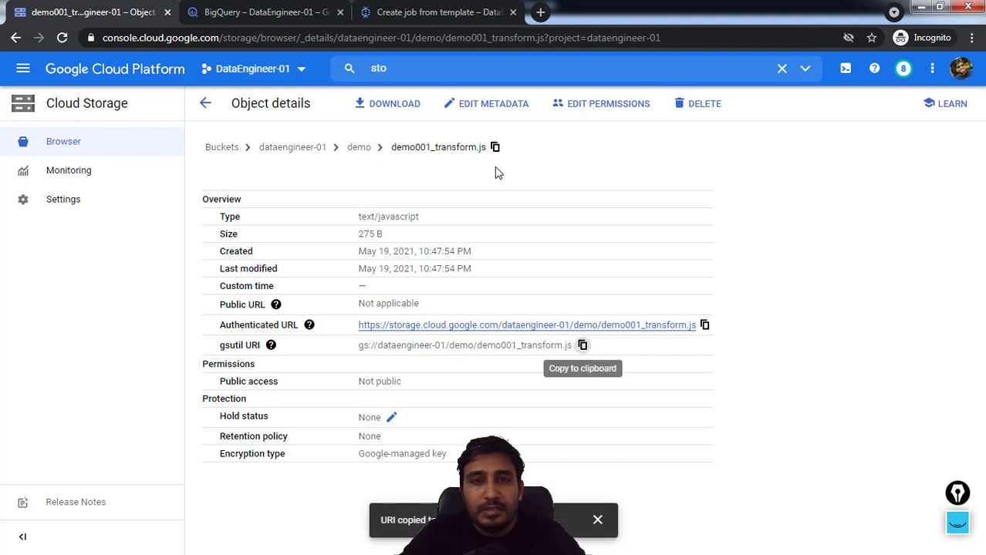
{"action": "left_click", "coordinate": [395, 15]}
{"action": "key", "text": "ctrl+v"}
Set the JSON path to the gsutil URI copied from demo001_schema.json in the bucket's demo folder
{"action": "left_click", "coordinate": [260, 364]}
{"action": "left_click", "coordinate": [220, 12]}
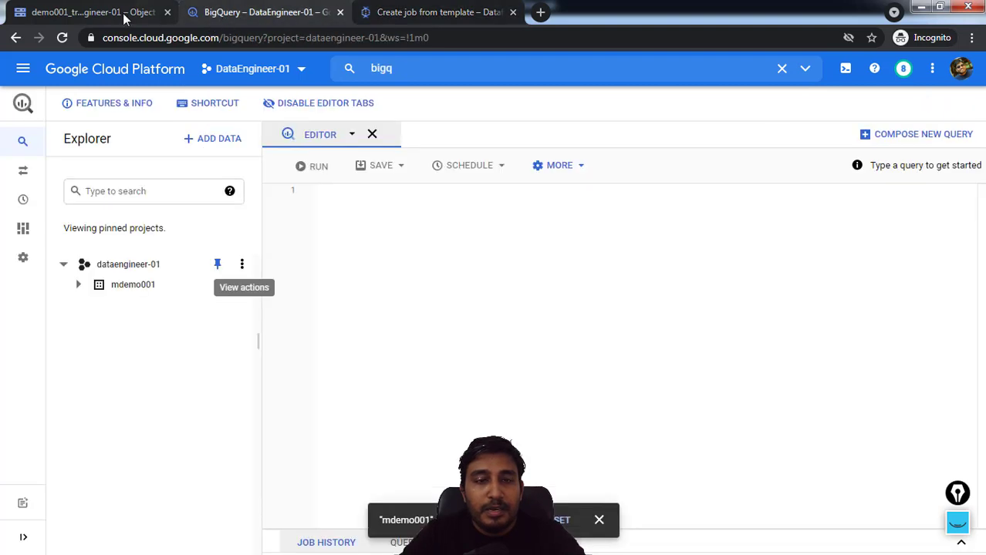
{"action": "left_click", "coordinate": [124, 14]}
{"action": "left_click", "coordinate": [360, 147]}
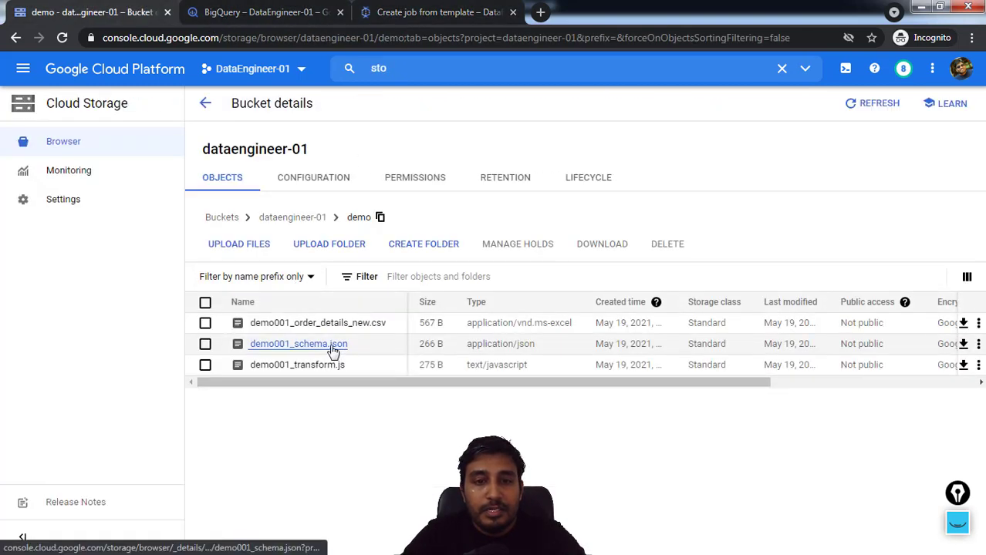
{"action": "left_click", "coordinate": [293, 344]}
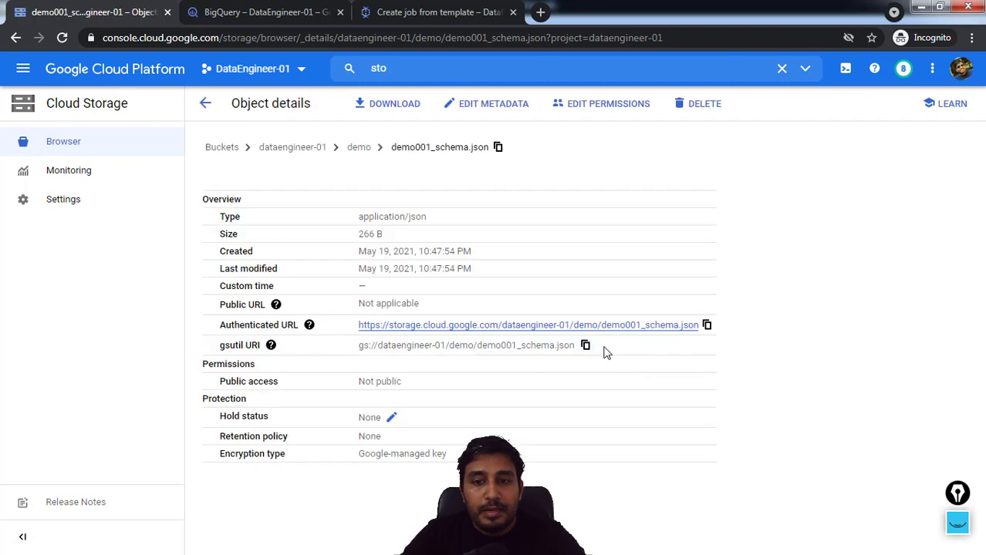
{"action": "left_click", "coordinate": [585, 346]}
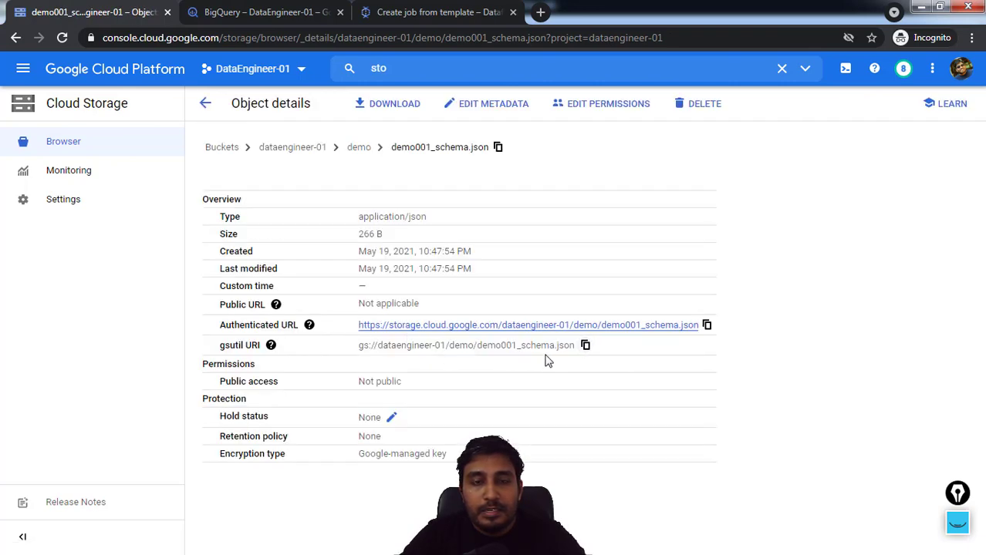
{"action": "left_click", "coordinate": [431, 13]}
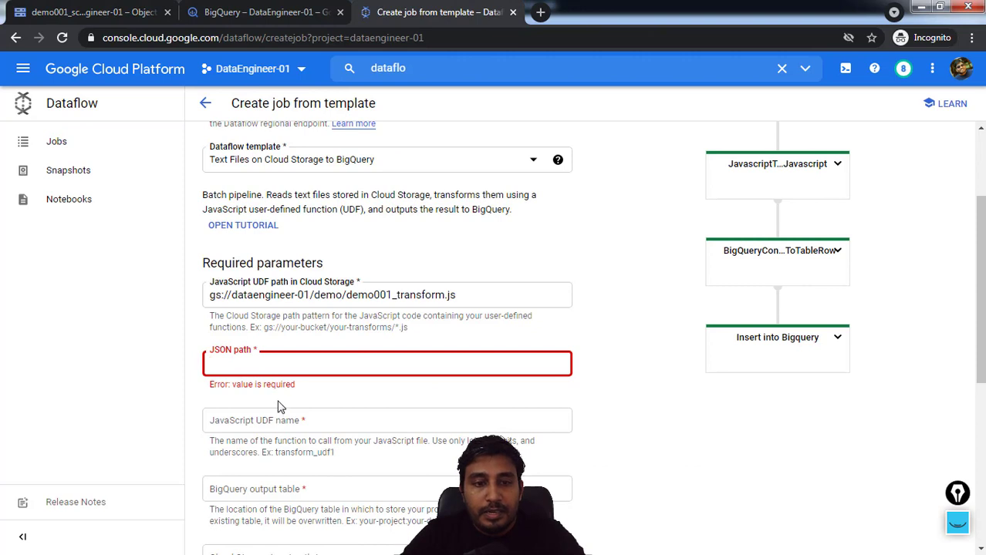
{"action": "key", "text": "ctrl+v"}
Set the JavaScript UDF name to transform, copying the function name from demo001_transform.js in Notepad++
{"action": "left_click", "coordinate": [252, 436]}
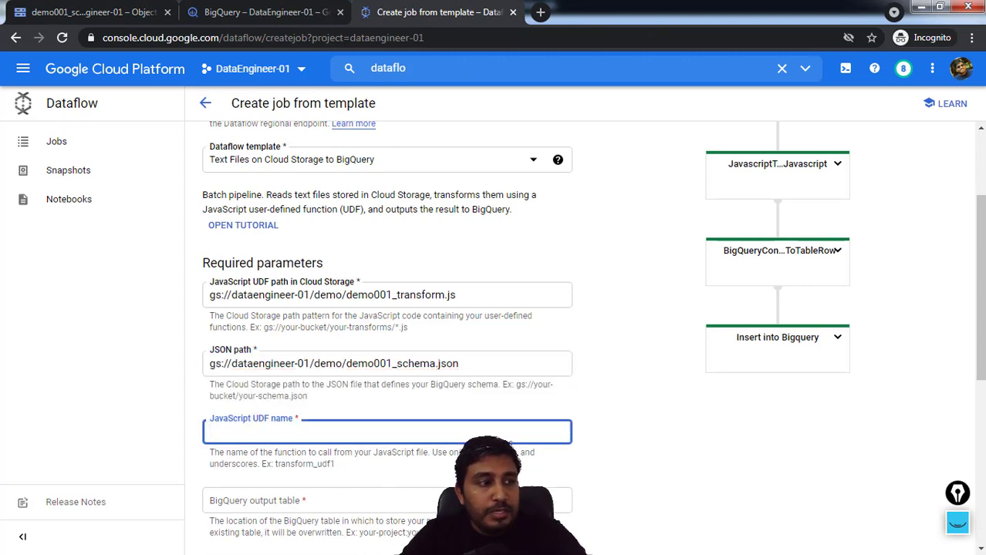
{"action": "key", "text": "alt+Tab"}
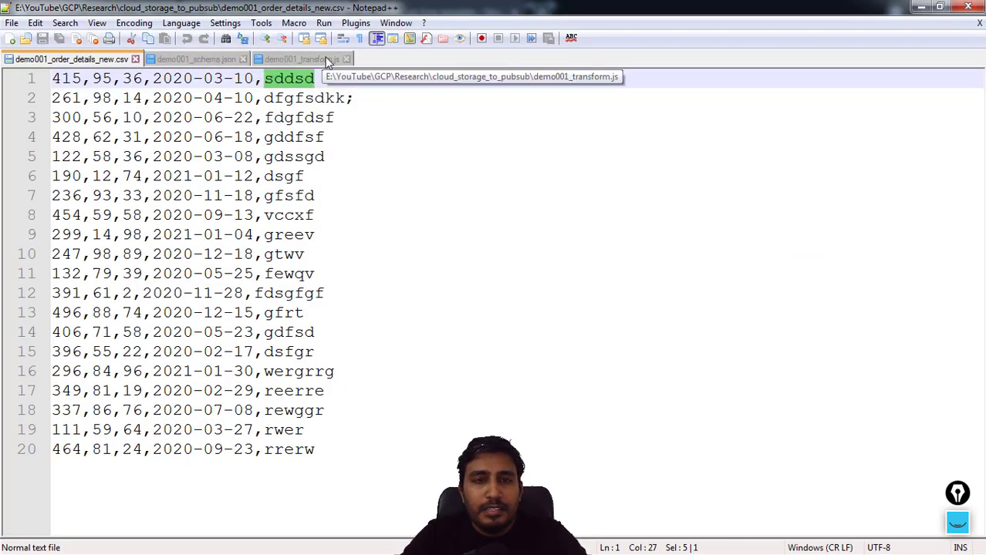
{"action": "left_click", "coordinate": [300, 59]}
{"action": "left_click", "coordinate": [253, 337]}
{"action": "left_click_drag", "start_coordinate": [244, 77], "coordinate": [157, 80]}
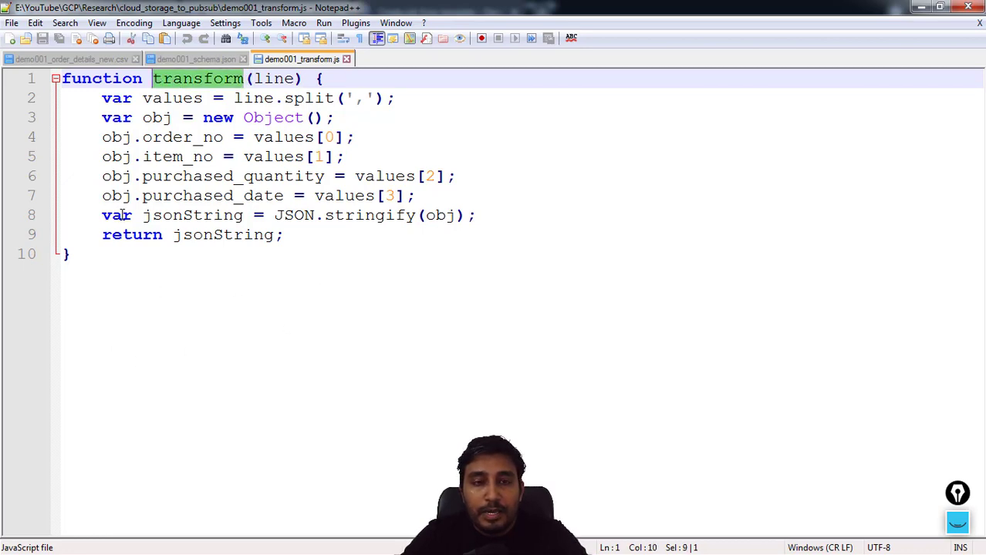
{"action": "left_click", "coordinate": [921, 7]}
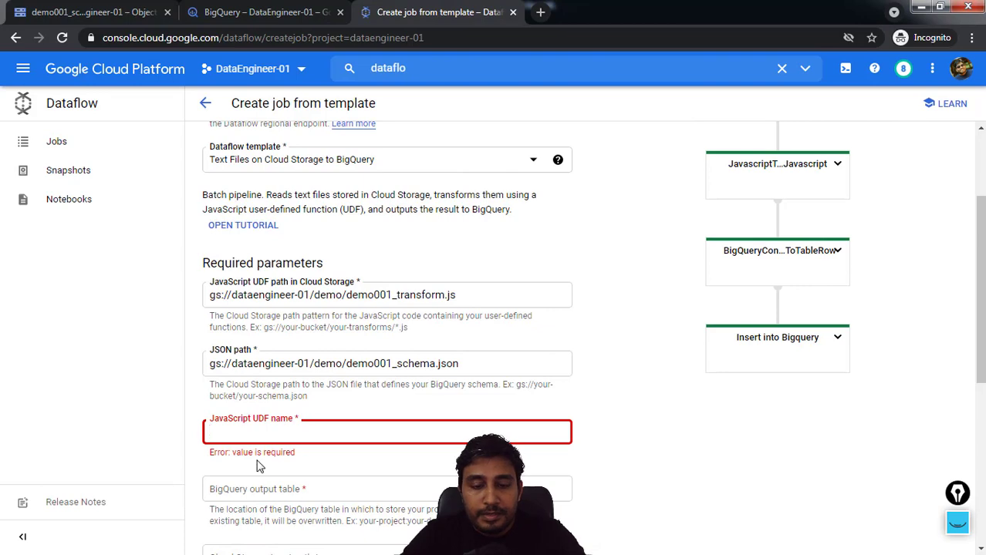
{"action": "key", "text": "ctrl+v"}
Open the details of the mdemo001 dataset in BigQuery and copy its dataset ID for the job's output table
{"action": "scroll", "coordinate": [309, 481], "scroll_direction": "down", "scroll_amount": 1}
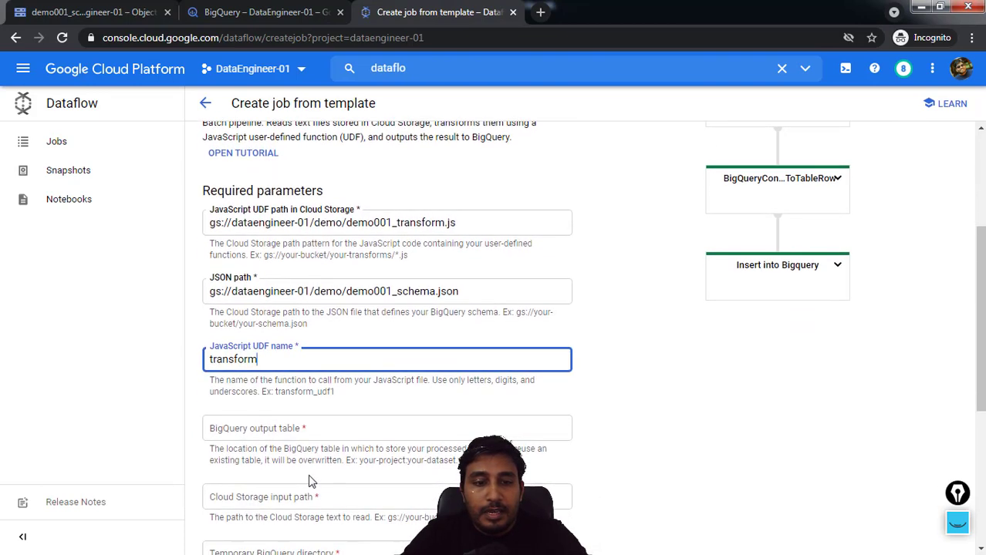
{"action": "left_click", "coordinate": [238, 431]}
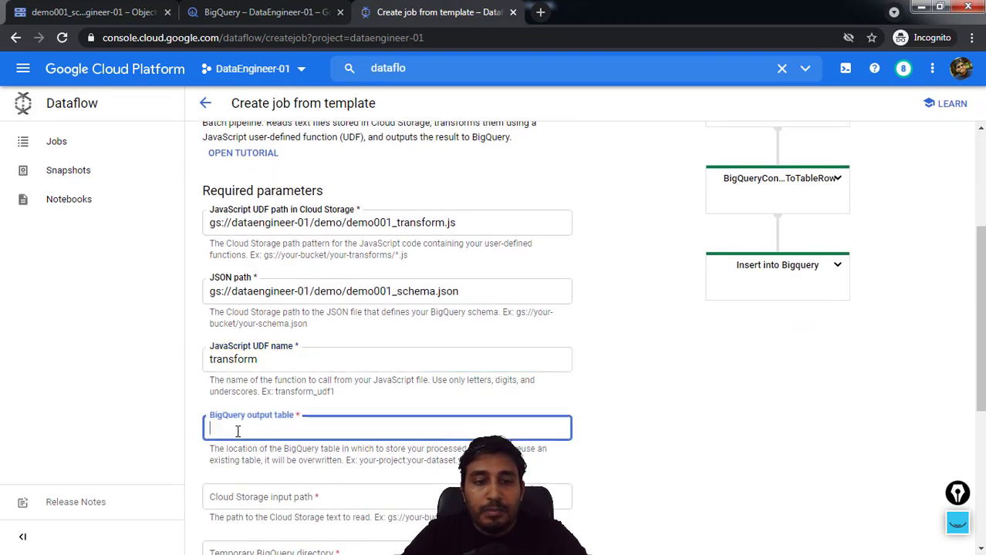
{"action": "left_click", "coordinate": [245, 14]}
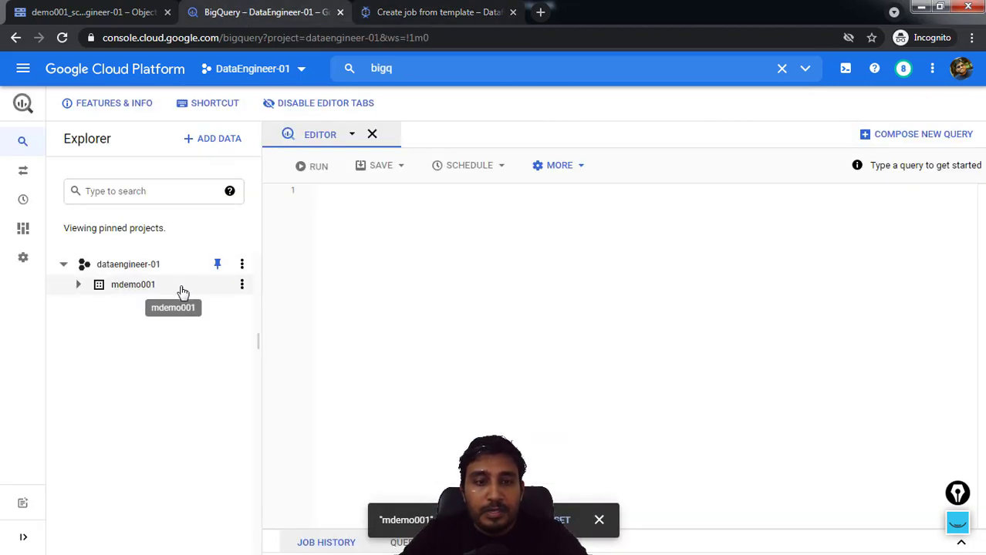
{"action": "left_click", "coordinate": [78, 285]}
{"action": "left_click", "coordinate": [242, 285]}
{"action": "left_click", "coordinate": [260, 307]}
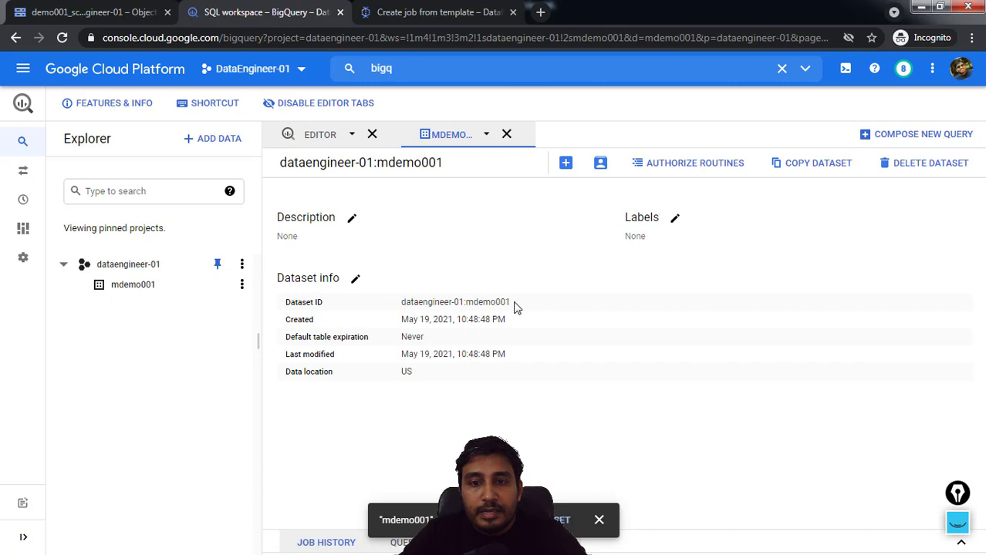
{"action": "left_click_drag", "start_coordinate": [510, 305], "coordinate": [400, 305]}
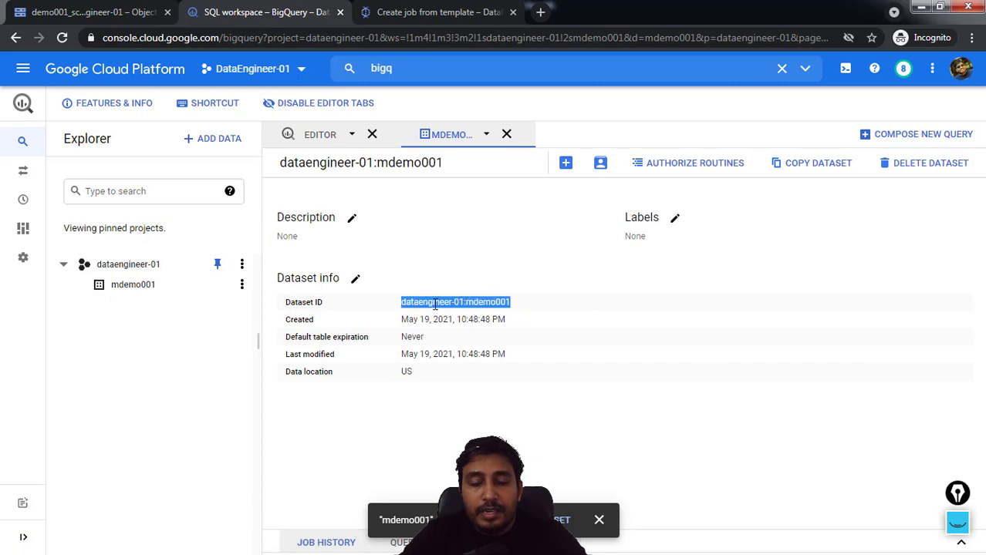
{"action": "right_click", "coordinate": [436, 304]}
{"action": "left_click", "coordinate": [454, 319]}
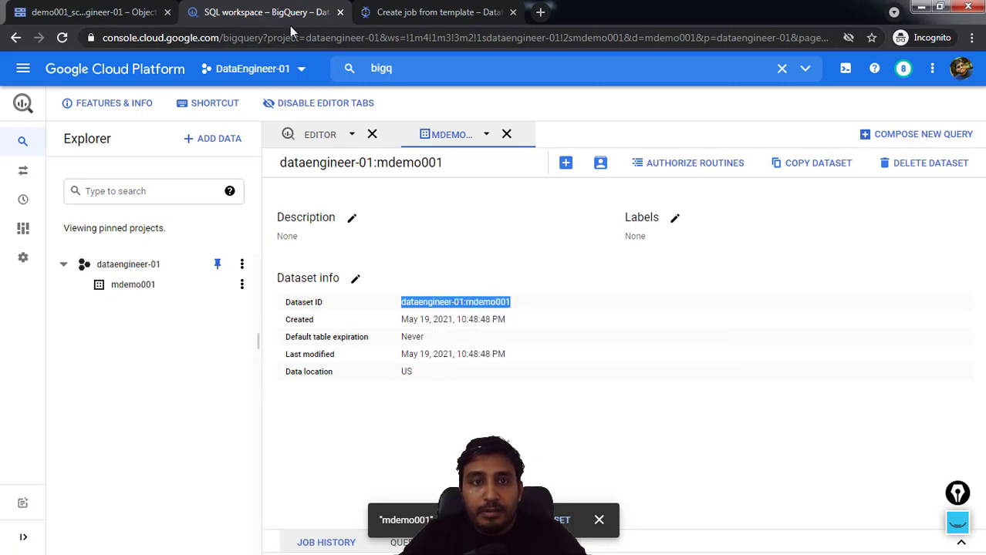
Set the Dataflow job's BigQuery output table to dataengineer-01:mdemo001.mytable001, using the copied dataset ID
{"action": "left_click", "coordinate": [408, 11]}
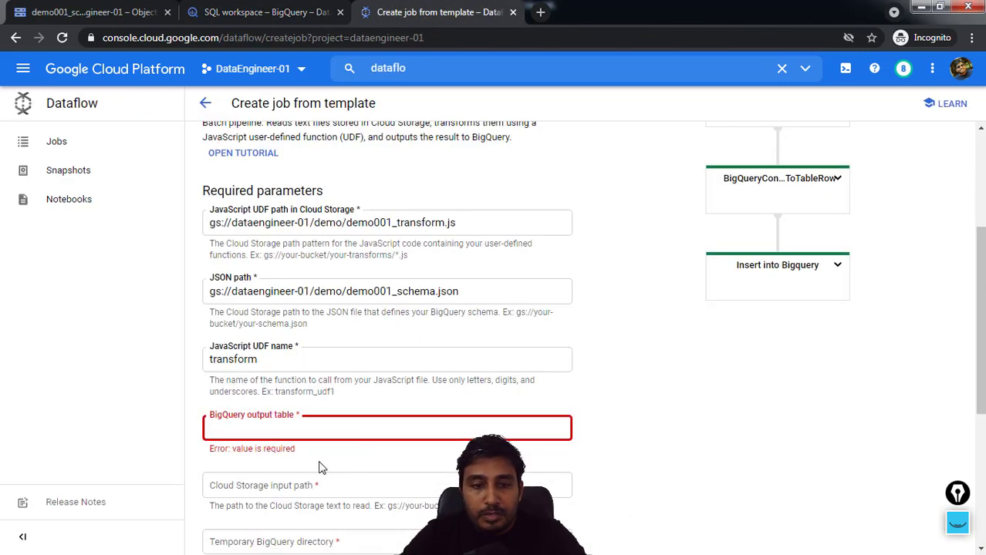
{"action": "left_click", "coordinate": [371, 429]}
{"action": "key", "text": "ctrl+v"}
{"action": "type", "text": "."}
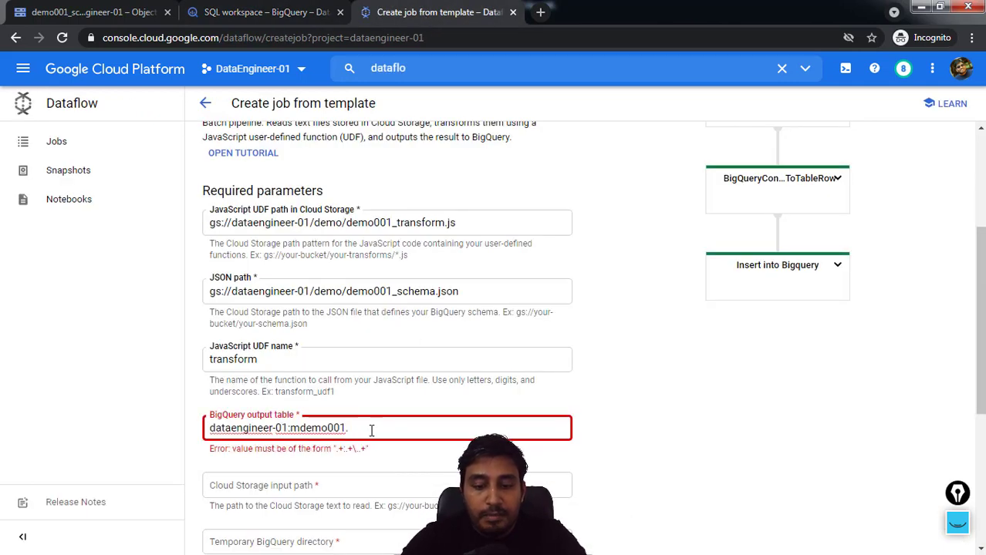
{"action": "type", "text": "mtable001"}
{"action": "left_click", "coordinate": [681, 436]}
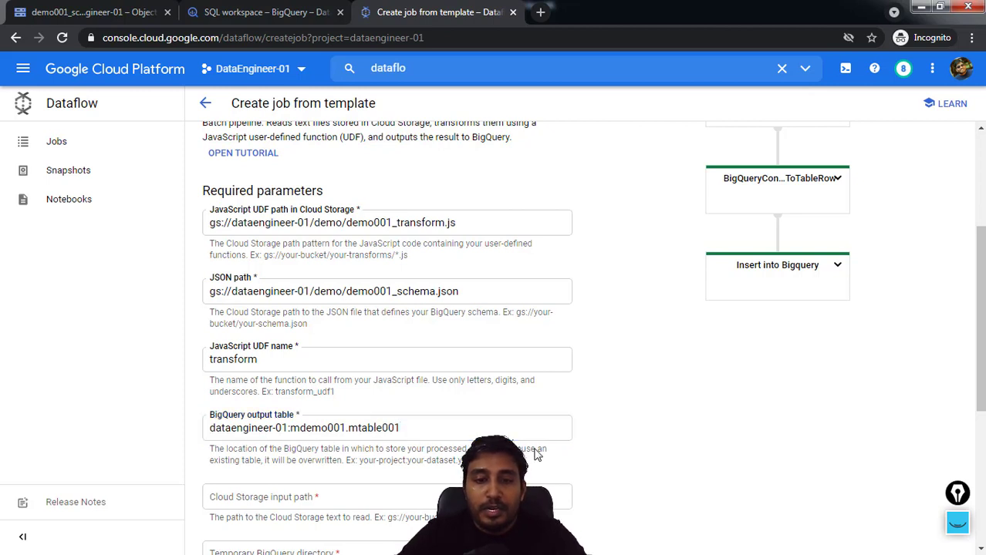
{"action": "left_click", "coordinate": [358, 428]}
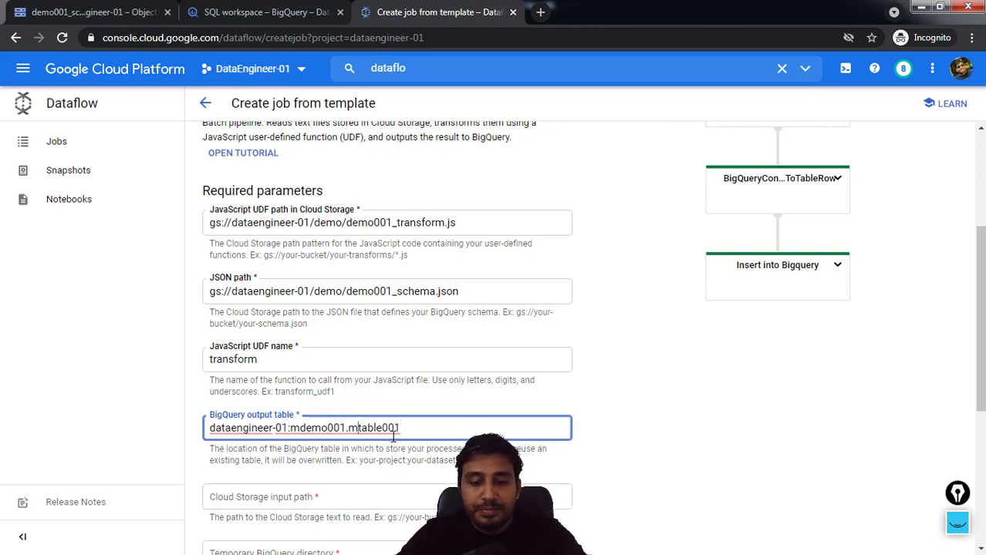
{"action": "type", "text": "y"}
{"action": "left_click", "coordinate": [711, 448]}
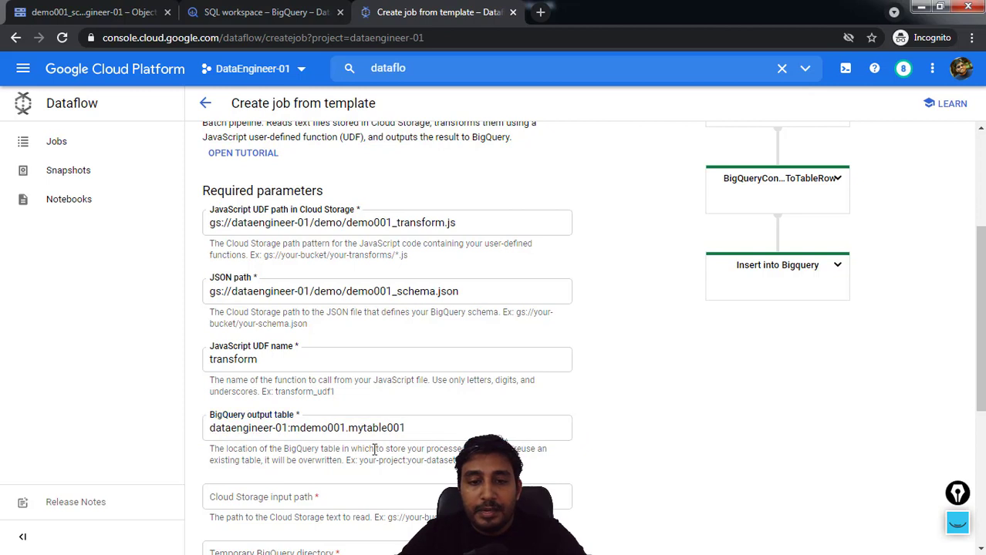
{"action": "left_click_drag", "start_coordinate": [413, 428], "coordinate": [347, 429]}
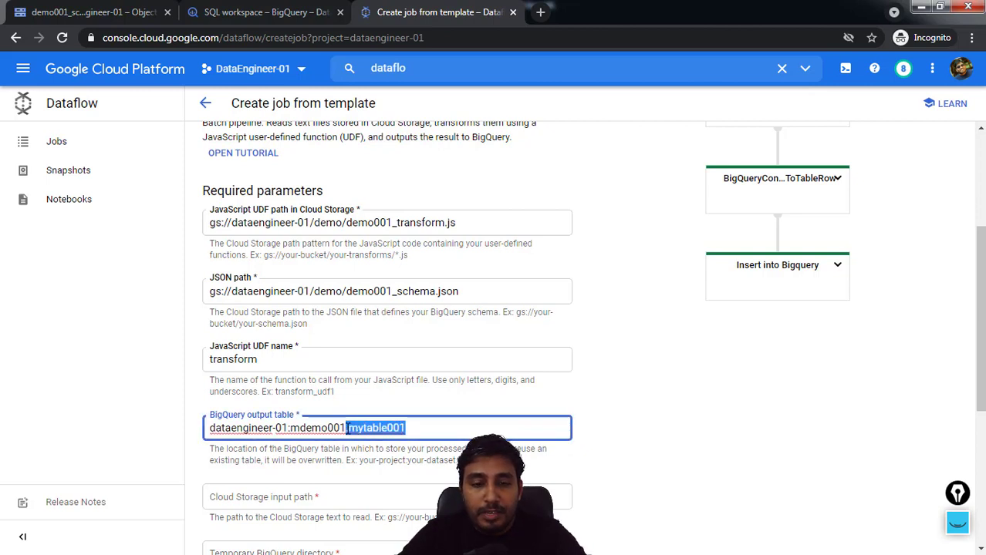
Set the Cloud Storage input path to the gsutil URI copied from demo001_order_details_new.csv in the bucket's demo folder
{"action": "left_click", "coordinate": [292, 502]}
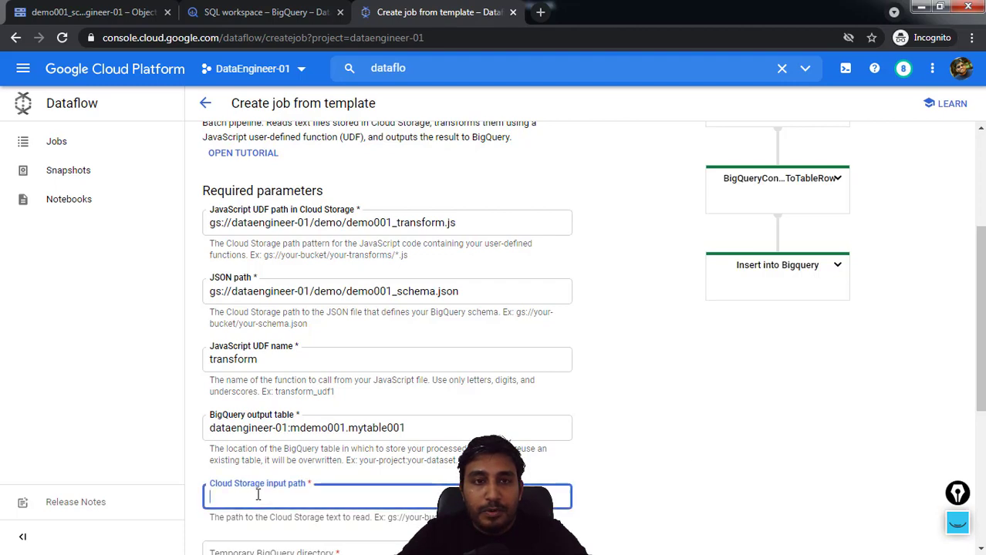
{"action": "left_click", "coordinate": [93, 12]}
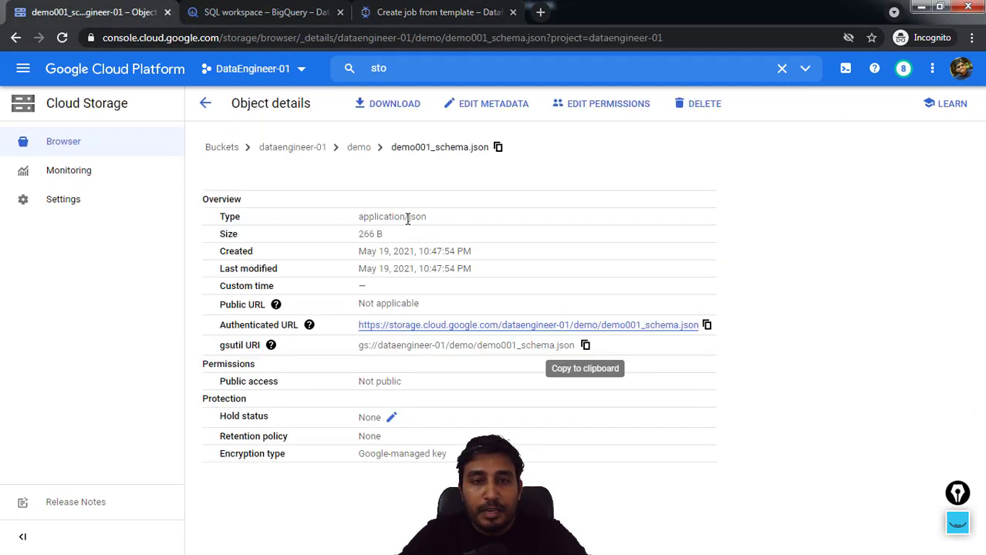
{"action": "left_click", "coordinate": [359, 148]}
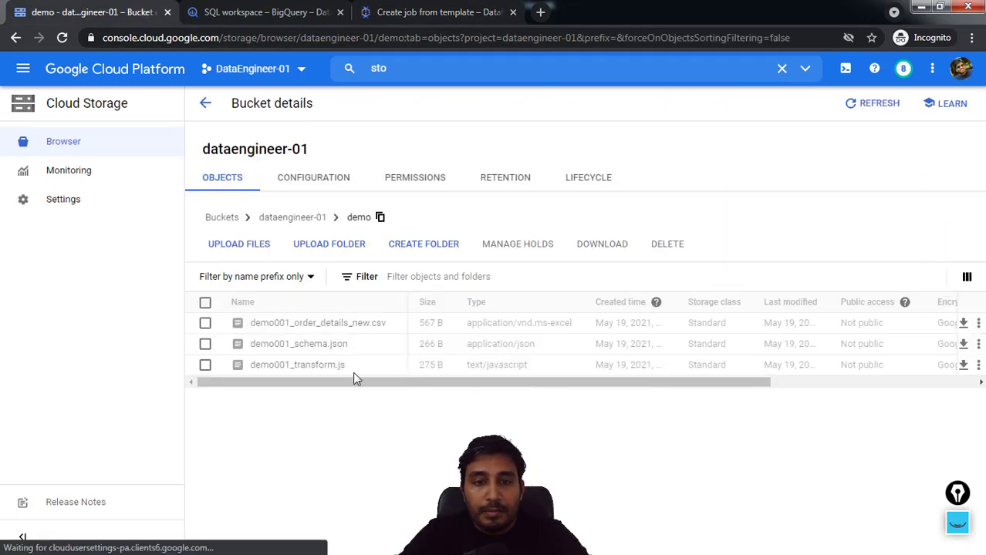
{"action": "left_click", "coordinate": [336, 324]}
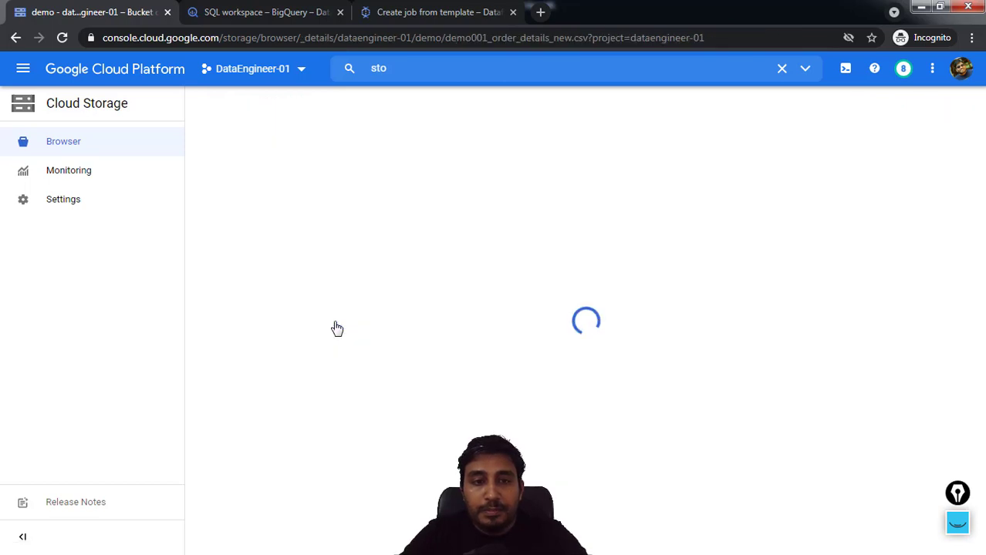
{"action": "left_click", "coordinate": [623, 345]}
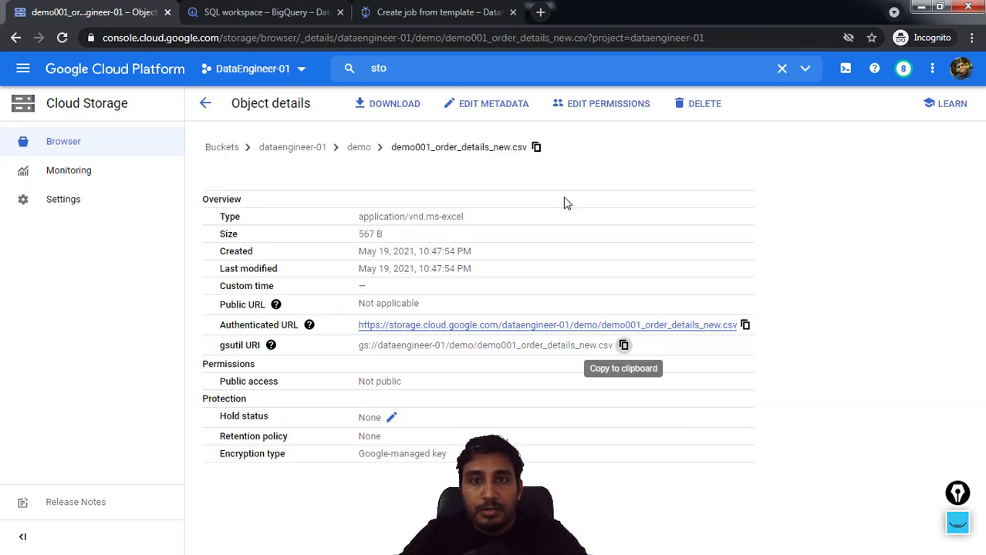
{"action": "left_click", "coordinate": [397, 12]}
{"action": "left_click", "coordinate": [297, 496]}
{"action": "key", "text": "ctrl+v"}
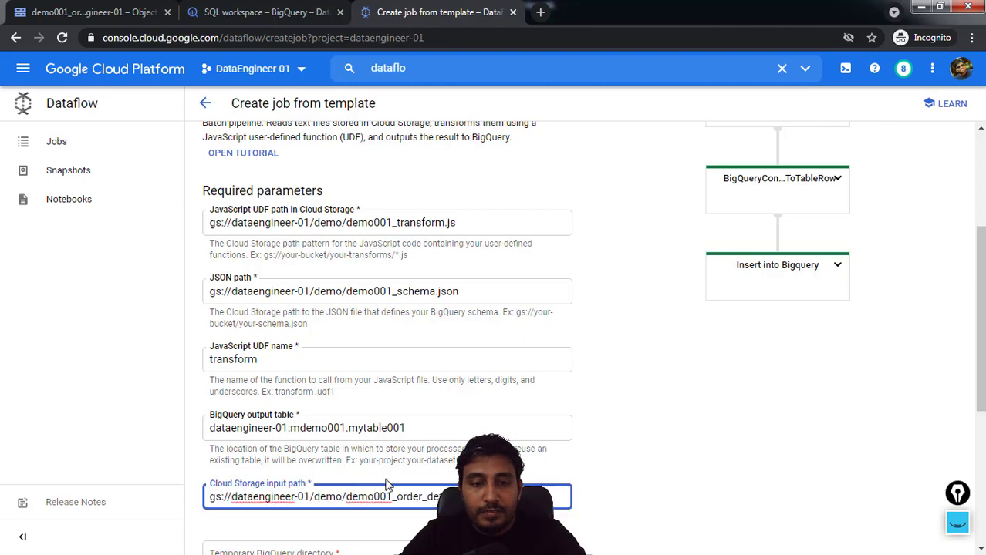
Set the temporary BigQuery directory to gs://dataengineer-01/temp1, using the path copied from the dataengineer-01 bucket
{"action": "scroll", "coordinate": [353, 498], "scroll_direction": "down", "scroll_amount": 1}
{"action": "scroll", "coordinate": [308, 452], "scroll_direction": "down", "scroll_amount": 1}
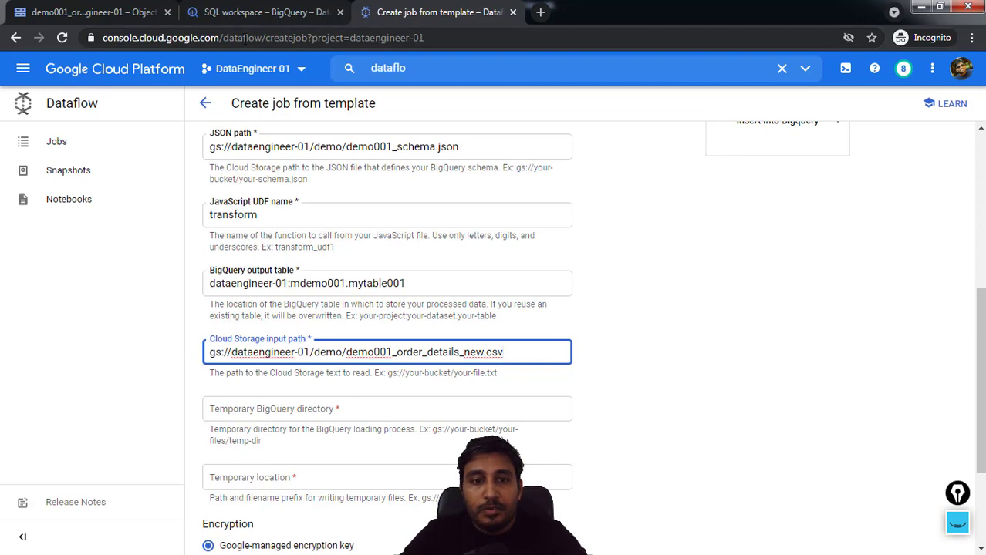
{"action": "left_click", "coordinate": [137, 13]}
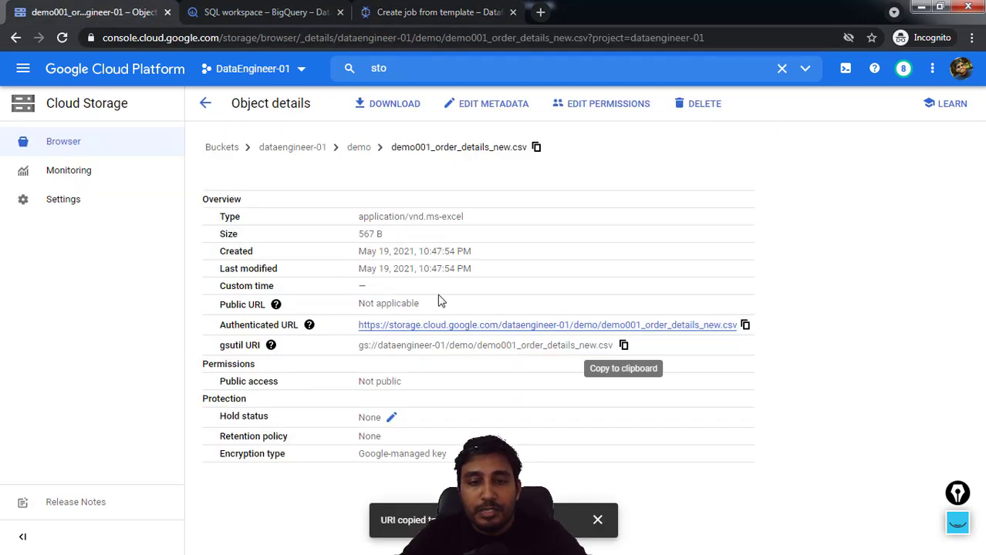
{"action": "left_click", "coordinate": [309, 147]}
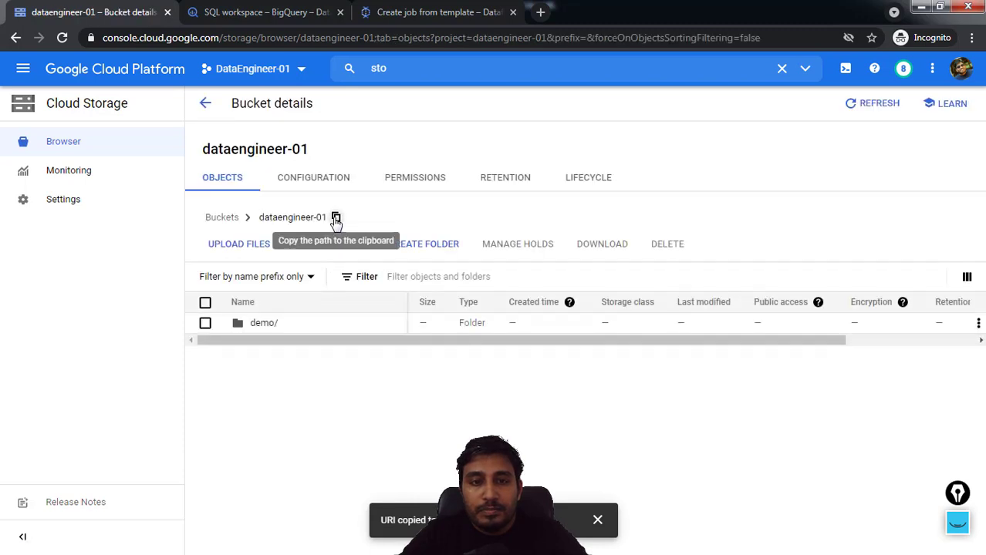
{"action": "left_click", "coordinate": [336, 216]}
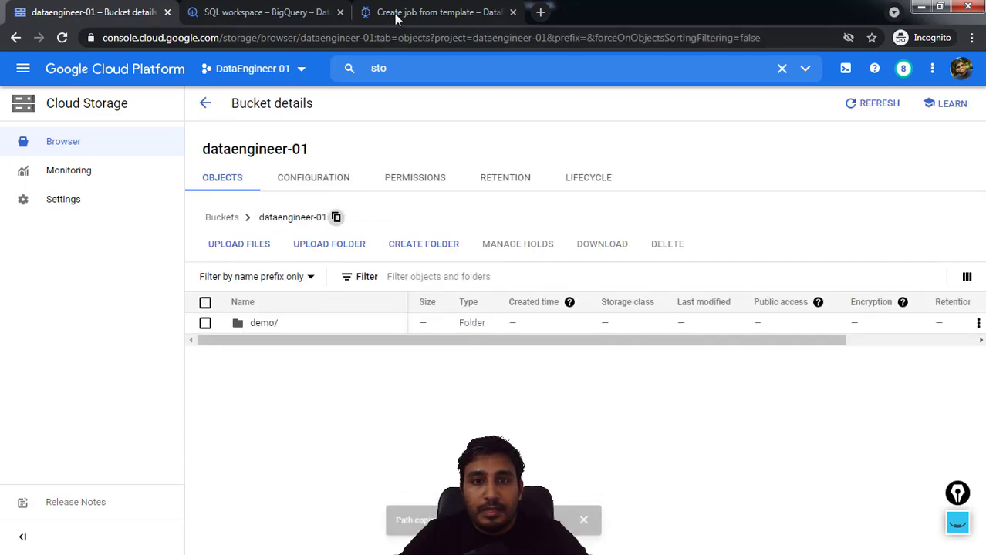
{"action": "left_click", "coordinate": [441, 17]}
{"action": "left_click", "coordinate": [259, 411]}
{"action": "key", "text": "ctrl+v"}
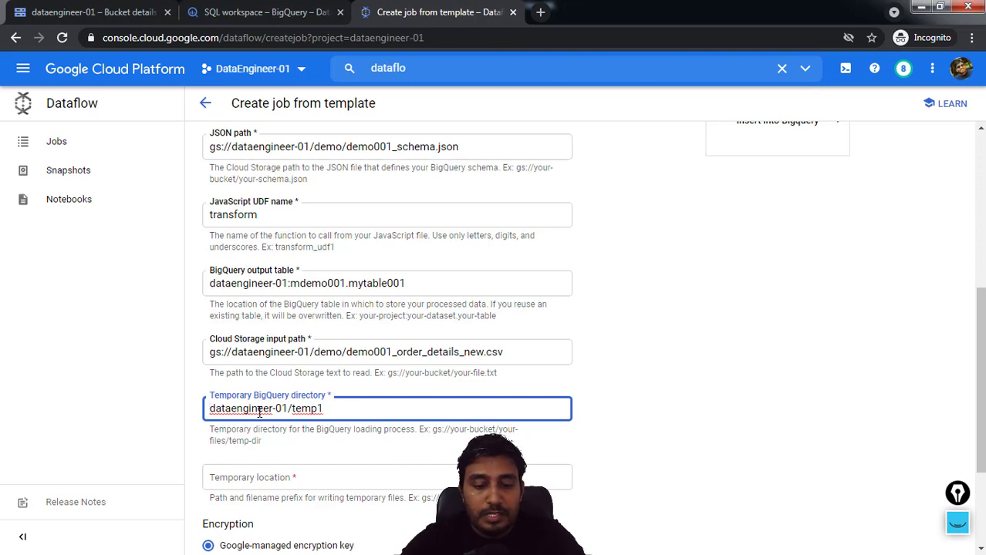
{"action": "key", "text": "Home"}
{"action": "type", "text": "gs://"}
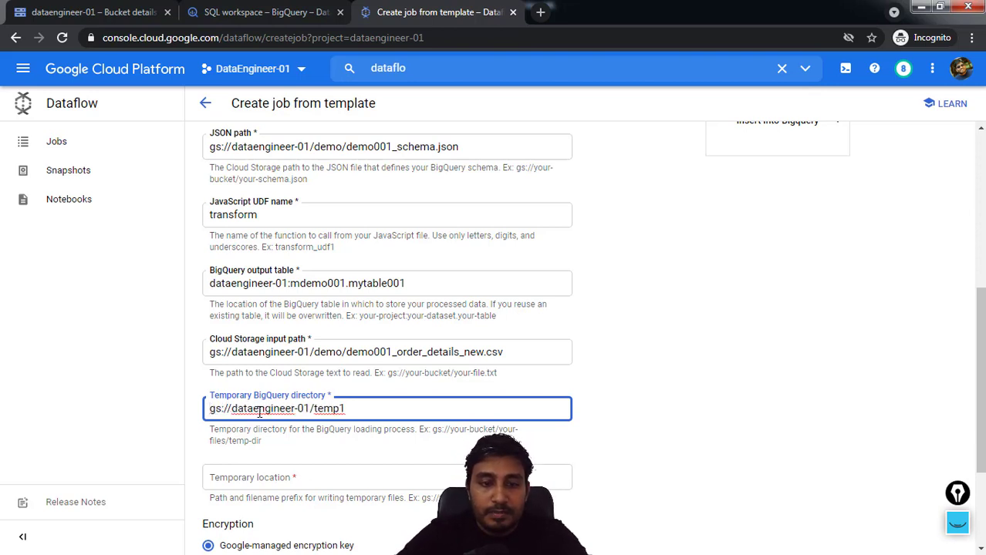
Set the job's temporary location to gs://dataengineer-01/temp2
{"action": "left_click", "coordinate": [260, 476]}
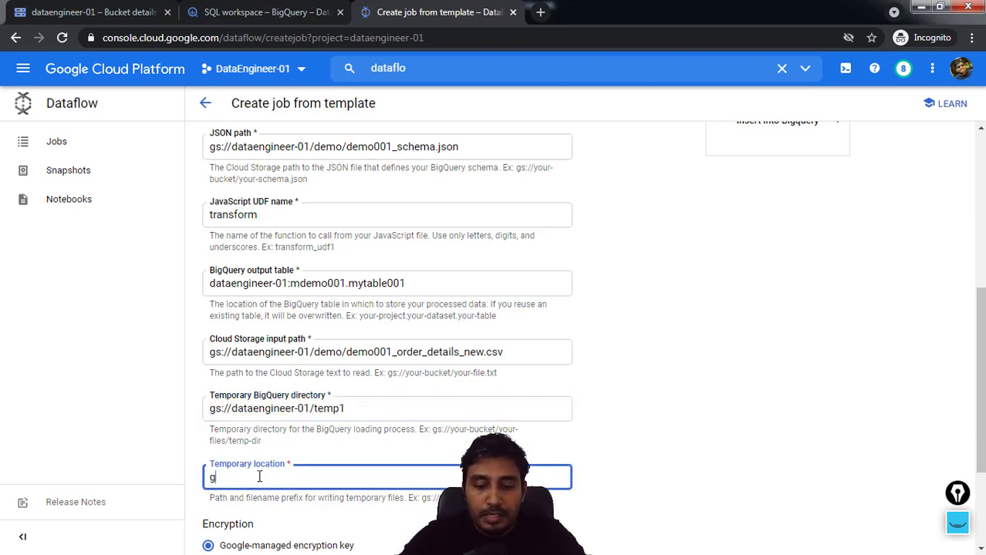
{"action": "type", "text": "gs://"}
{"action": "key", "text": "ctrl+v"}
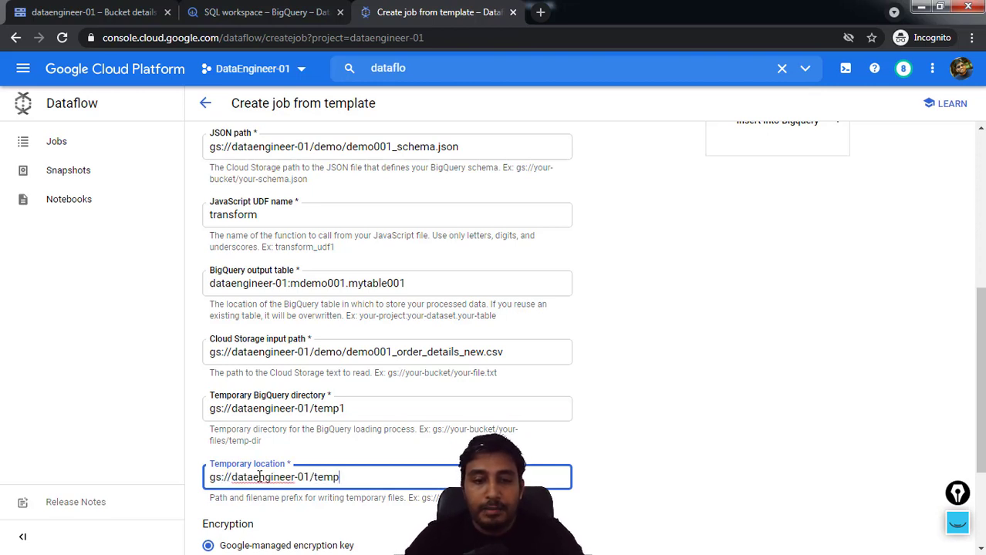
{"action": "left_click", "coordinate": [738, 401]}
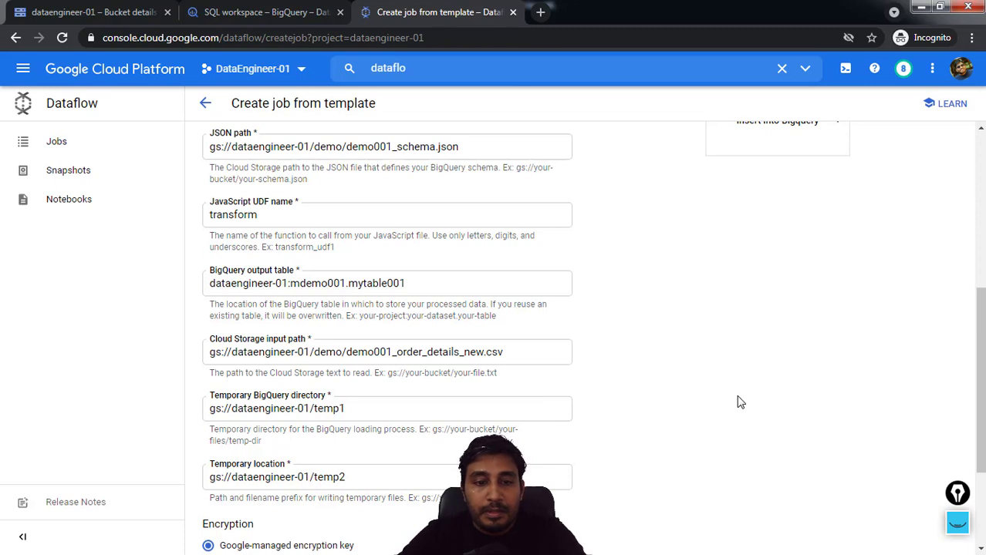
Review the job's required parameters, from the JavaScript UDF path and schema through the output table, input path and temporary locations
{"action": "scroll", "coordinate": [733, 405], "scroll_direction": "down", "scroll_amount": 2}
{"action": "scroll", "coordinate": [617, 424], "scroll_direction": "up", "scroll_amount": 2}
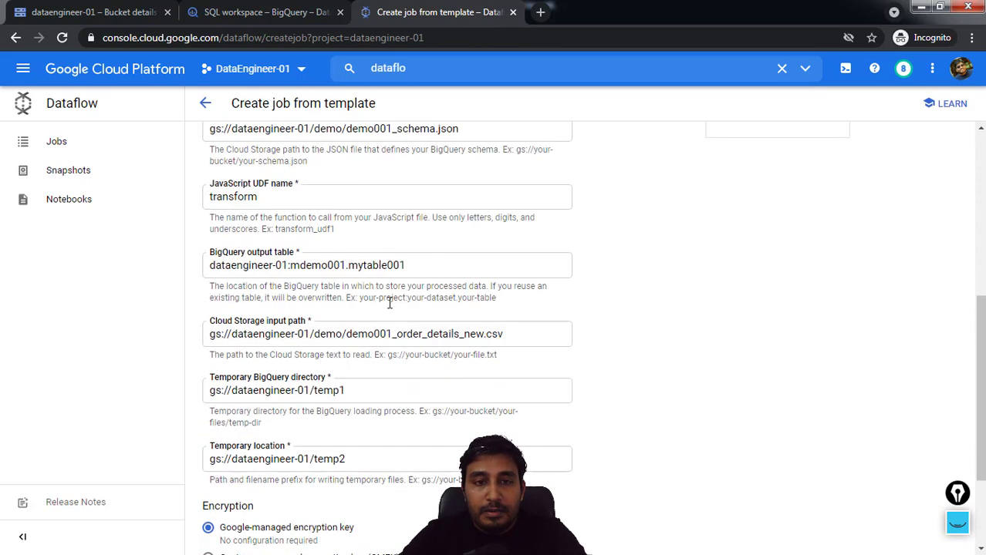
{"action": "scroll", "coordinate": [386, 308], "scroll_direction": "up", "scroll_amount": 3}
{"action": "scroll", "coordinate": [351, 368], "scroll_direction": "up", "scroll_amount": 2}
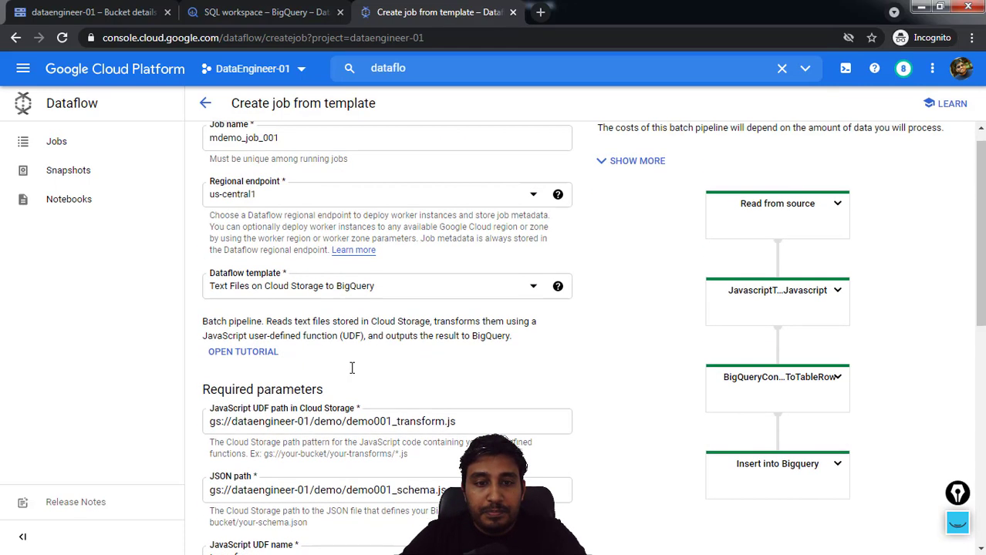
{"action": "left_click_drag", "start_coordinate": [475, 422], "coordinate": [348, 425]}
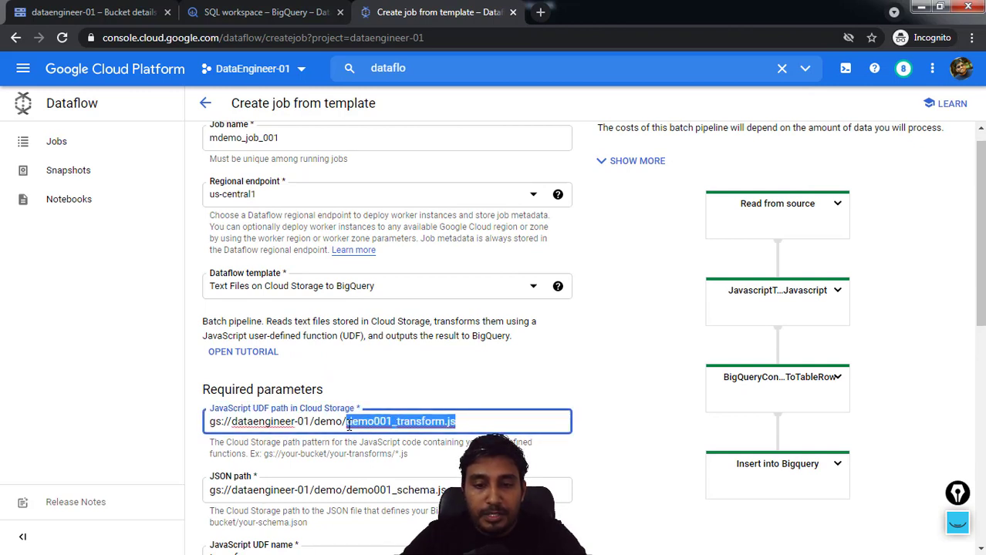
{"action": "left_click_drag", "start_coordinate": [455, 491], "coordinate": [348, 494]}
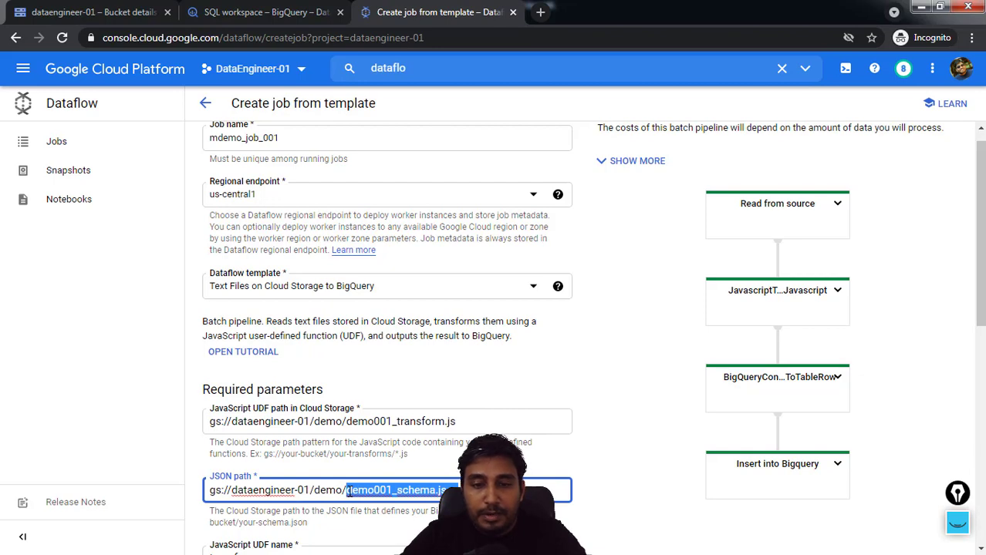
{"action": "scroll", "coordinate": [349, 492], "scroll_direction": "down", "scroll_amount": 2}
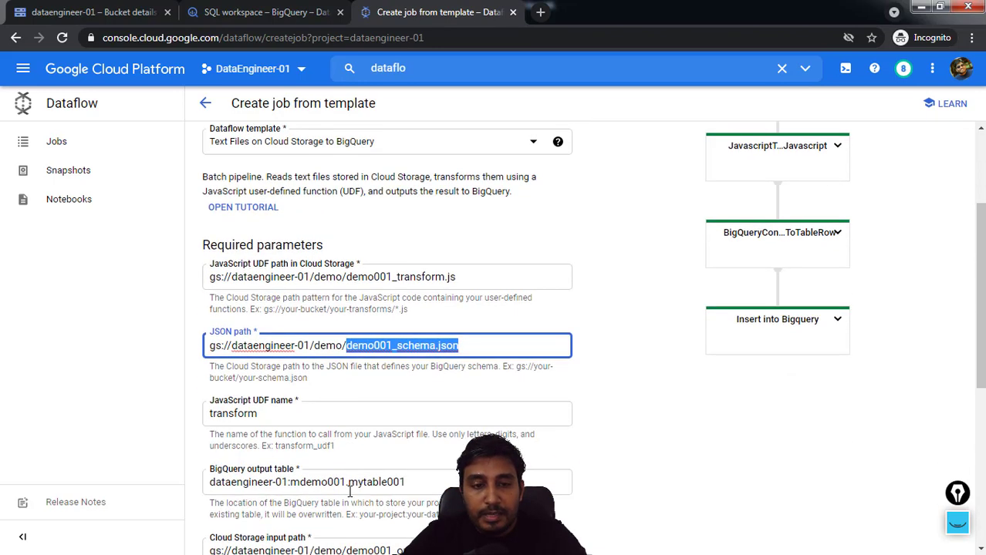
{"action": "left_click_drag", "start_coordinate": [265, 417], "coordinate": [207, 417]}
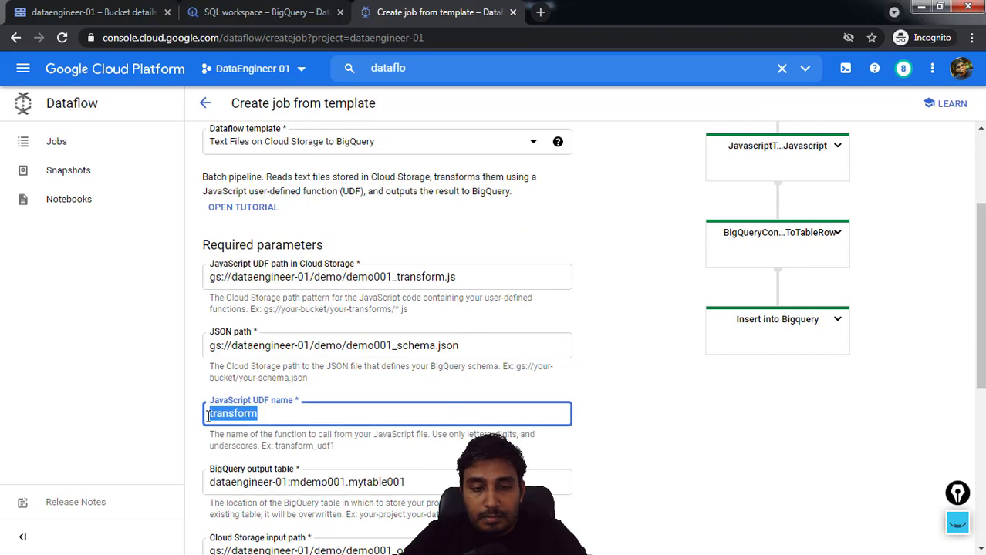
{"action": "scroll", "coordinate": [408, 417], "scroll_direction": "down", "scroll_amount": 1}
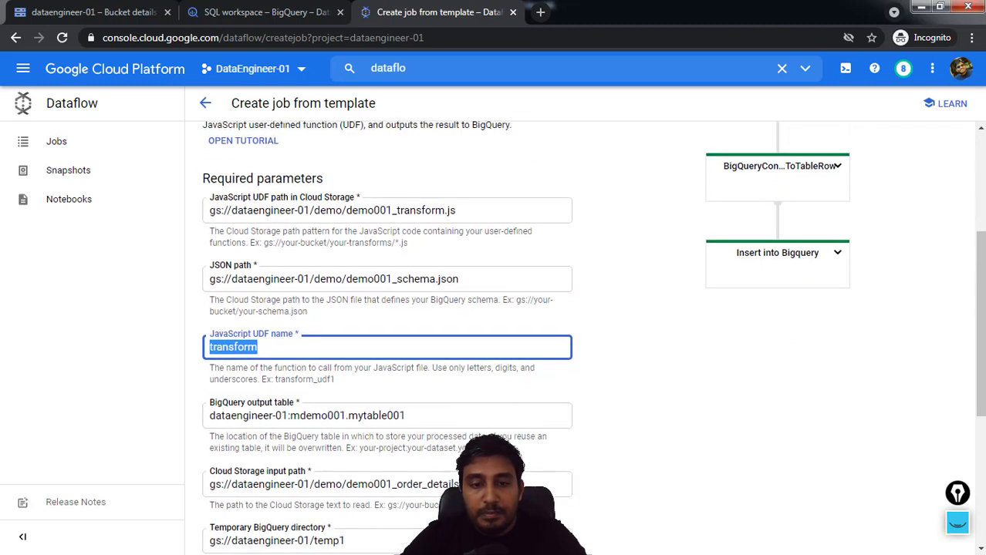
{"action": "left_click_drag", "start_coordinate": [408, 417], "coordinate": [207, 417]}
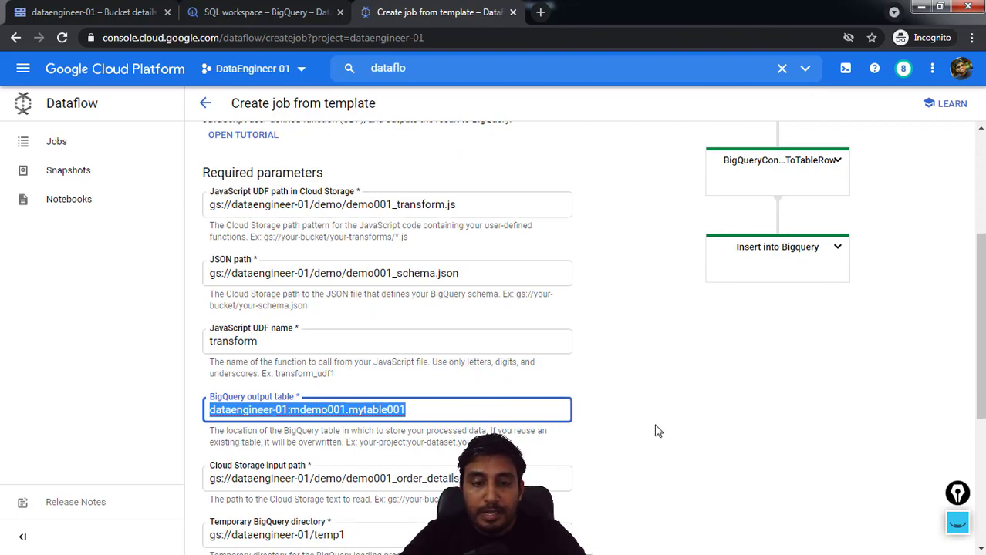
{"action": "scroll", "coordinate": [648, 444], "scroll_direction": "down", "scroll_amount": 1}
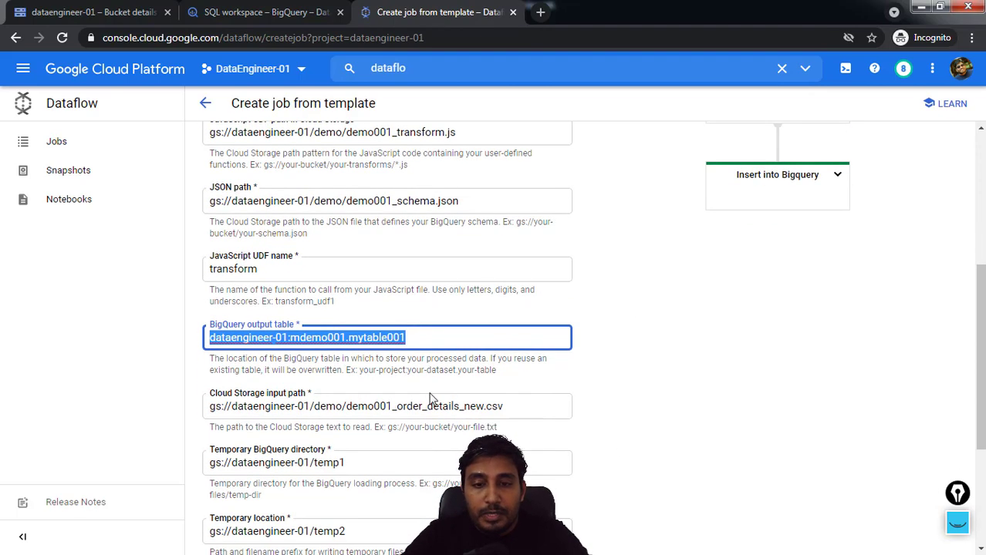
{"action": "left_click_drag", "start_coordinate": [510, 405], "coordinate": [195, 411]}
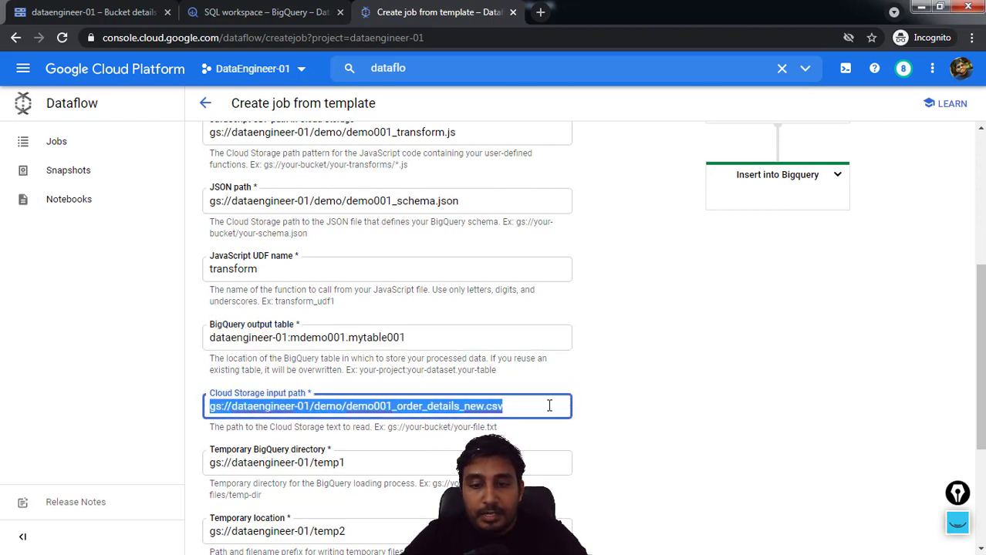
{"action": "left_click_drag", "start_coordinate": [361, 461], "coordinate": [189, 467]}
{"action": "scroll", "coordinate": [429, 462], "scroll_direction": "down", "scroll_amount": 2}
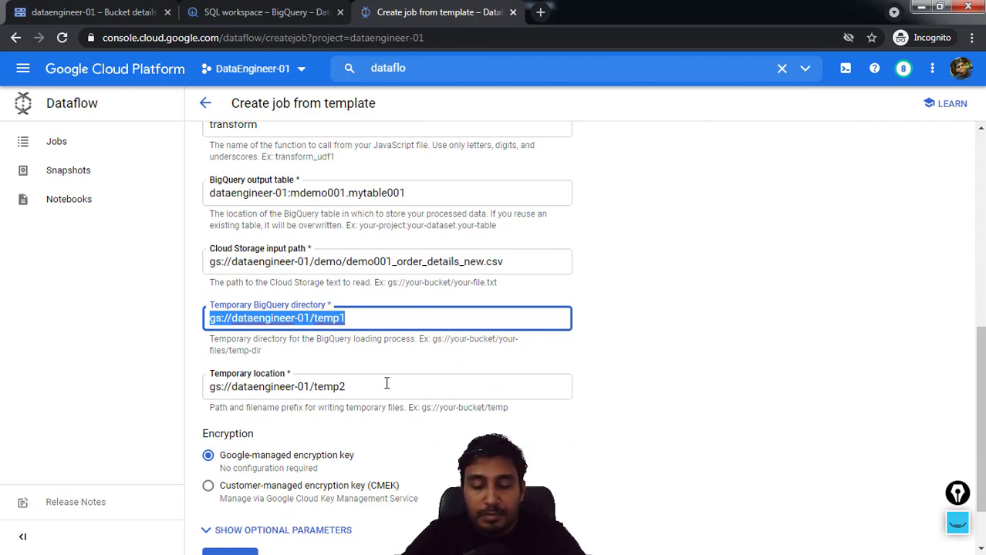
{"action": "scroll", "coordinate": [387, 383], "scroll_direction": "down", "scroll_amount": 2}
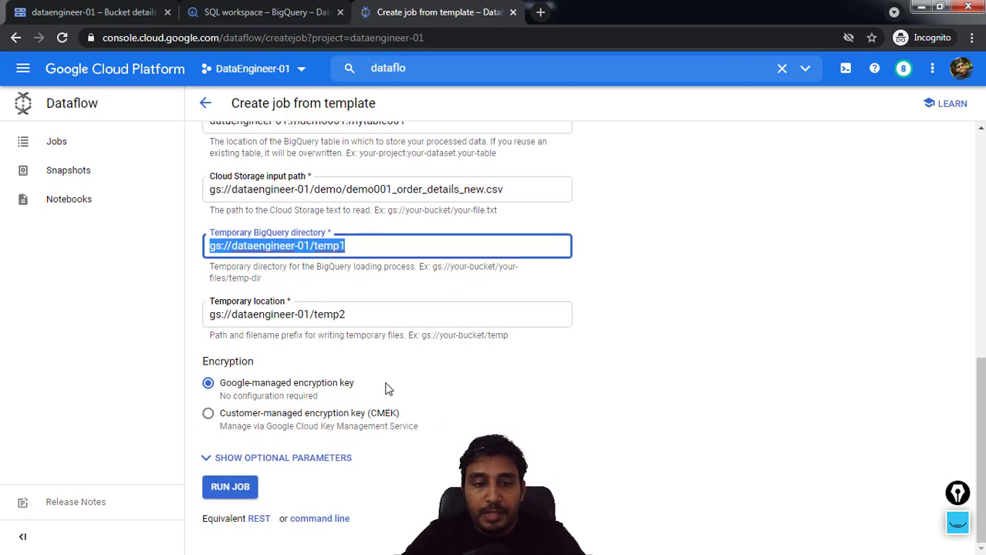
Show the optional parameters and set both the maximum workers and the number of workers to 1
{"action": "left_click", "coordinate": [284, 459]}
{"action": "scroll", "coordinate": [282, 463], "scroll_direction": "down", "scroll_amount": 5}
{"action": "scroll", "coordinate": [282, 463], "scroll_direction": "down", "scroll_amount": 2}
{"action": "scroll", "coordinate": [284, 462], "scroll_direction": "down", "scroll_amount": 2}
{"action": "scroll", "coordinate": [275, 392], "scroll_direction": "up", "scroll_amount": 4}
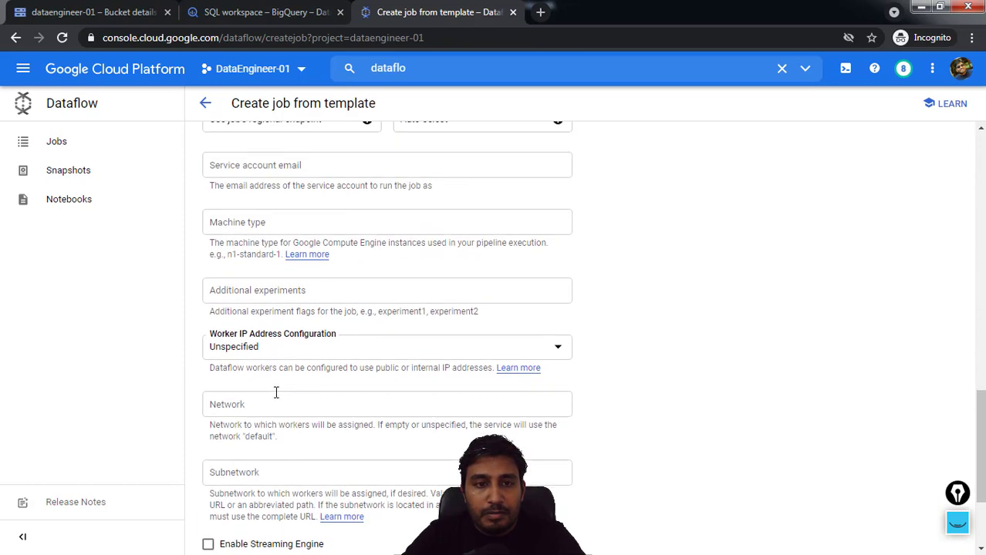
{"action": "scroll", "coordinate": [275, 393], "scroll_direction": "up", "scroll_amount": 2}
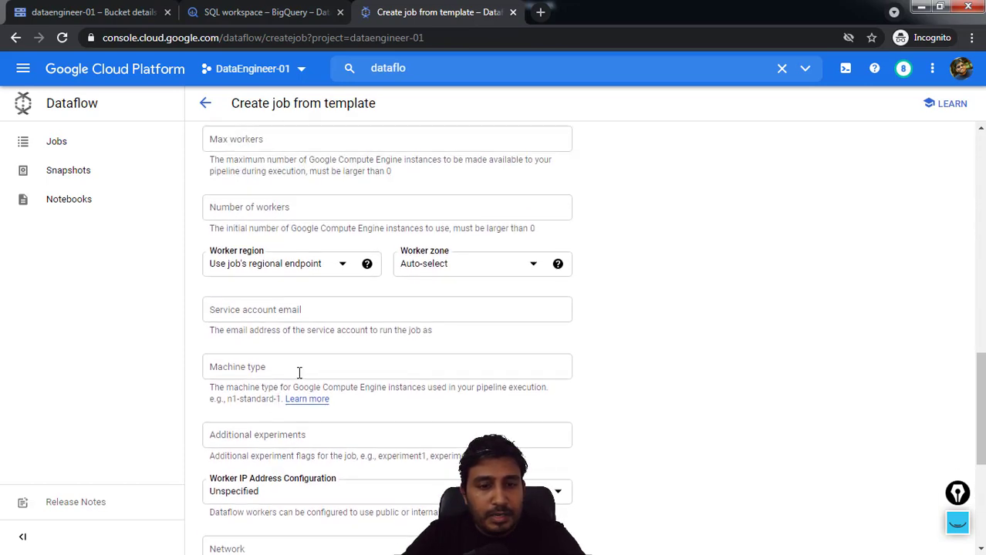
{"action": "scroll", "coordinate": [283, 309], "scroll_direction": "down", "scroll_amount": 2}
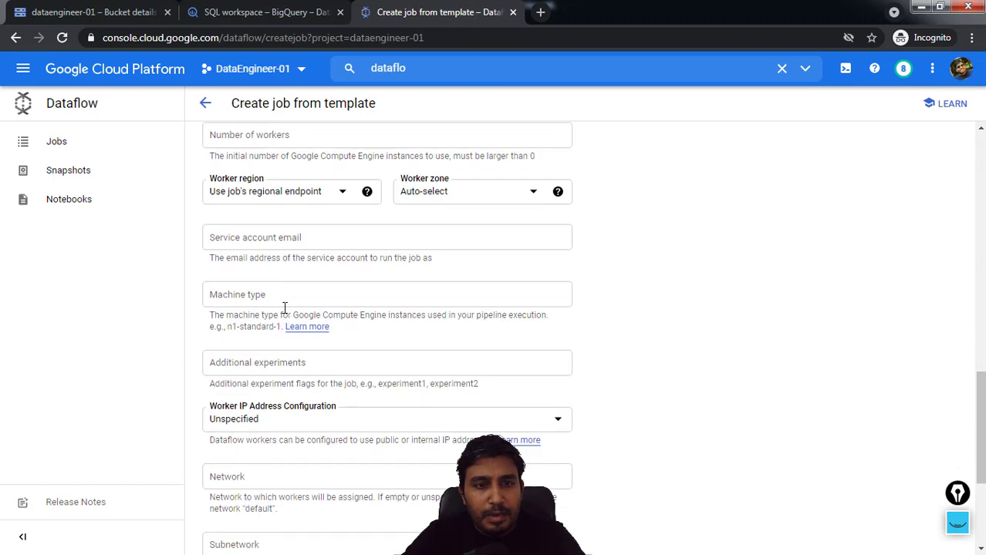
{"action": "scroll", "coordinate": [279, 301], "scroll_direction": "up", "scroll_amount": 4}
{"action": "left_click", "coordinate": [234, 216]}
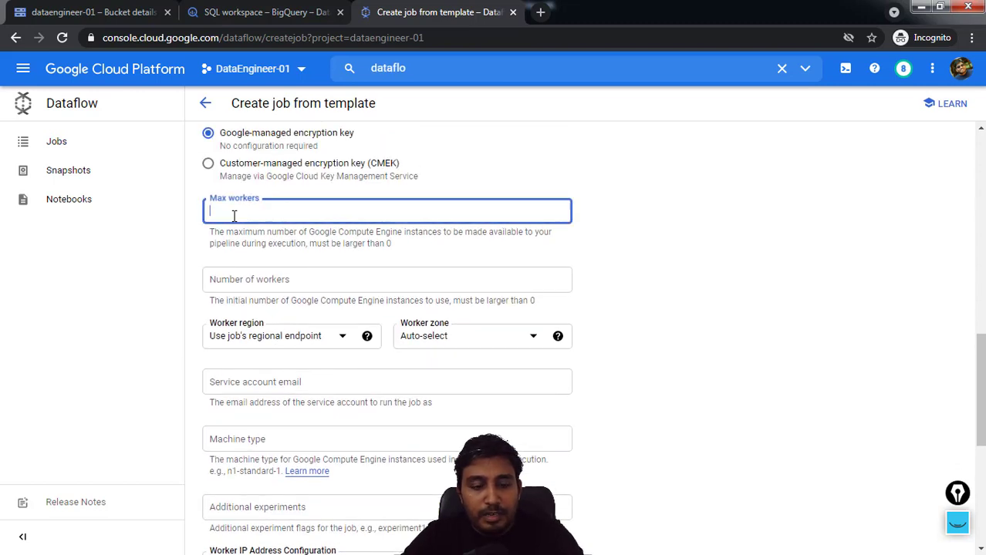
{"action": "type", "text": "1"}
{"action": "left_click", "coordinate": [234, 284]}
{"action": "type", "text": "1"}
{"action": "left_click", "coordinate": [800, 318]}
Run the configured Dataflow job, keeping the remaining optional parameters at their defaults
{"action": "scroll", "coordinate": [681, 376], "scroll_direction": "down", "scroll_amount": 3}
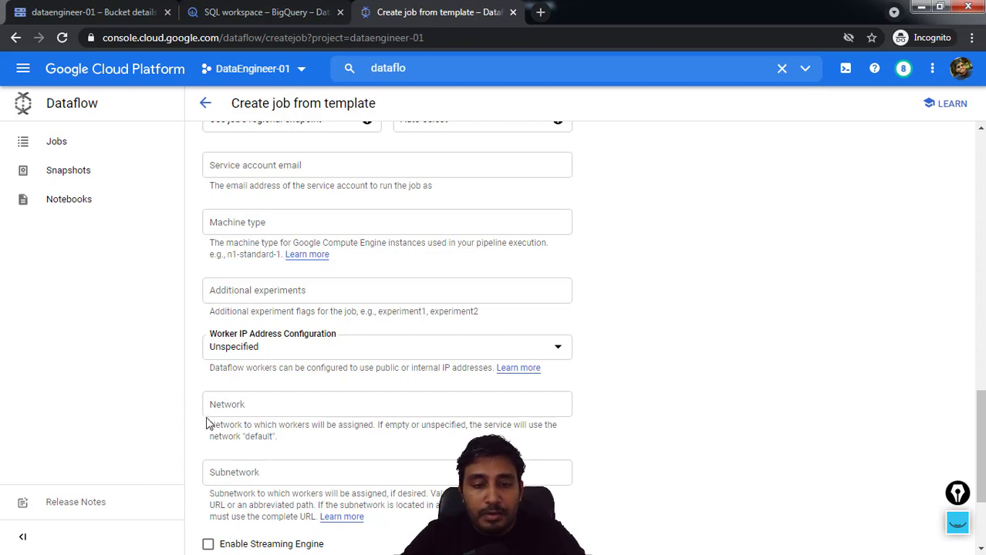
{"action": "scroll", "coordinate": [266, 429], "scroll_direction": "down", "scroll_amount": 2}
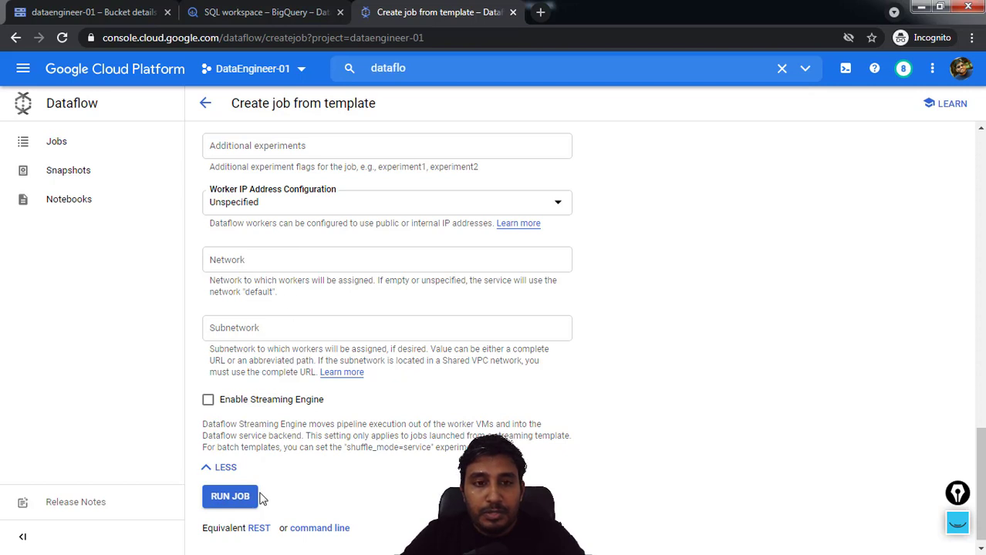
{"action": "left_click", "coordinate": [229, 498]}
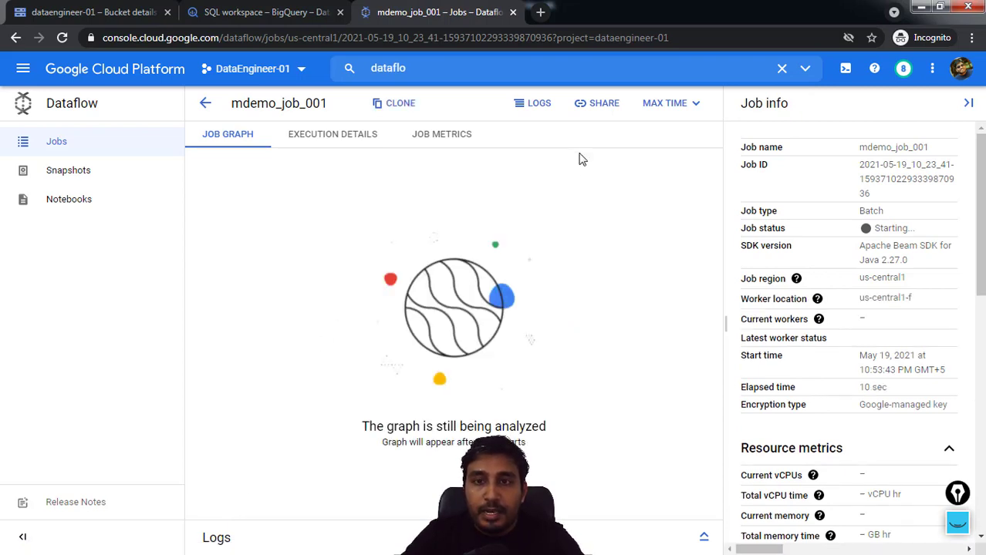
Show mdemo_job_001's logs beneath an enlarged graph area, and check the execution details before returning to the job graph
{"action": "left_click", "coordinate": [531, 108]}
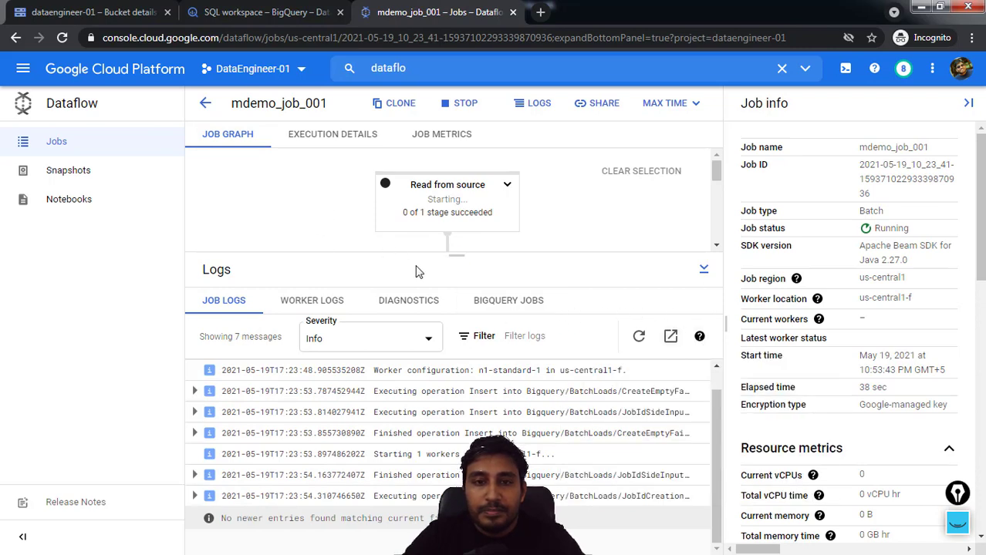
{"action": "left_click_drag", "start_coordinate": [455, 251], "coordinate": [455, 429]}
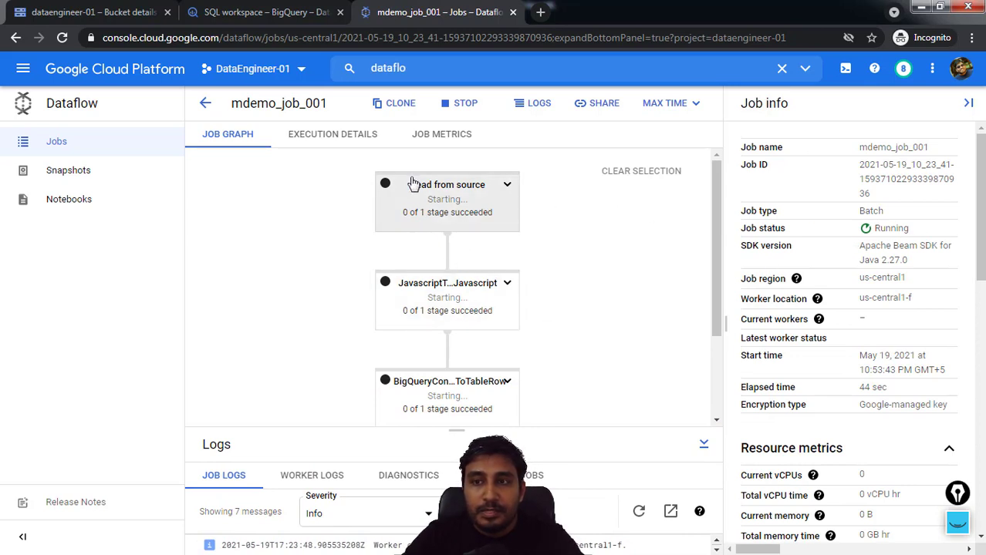
{"action": "left_click", "coordinate": [330, 133]}
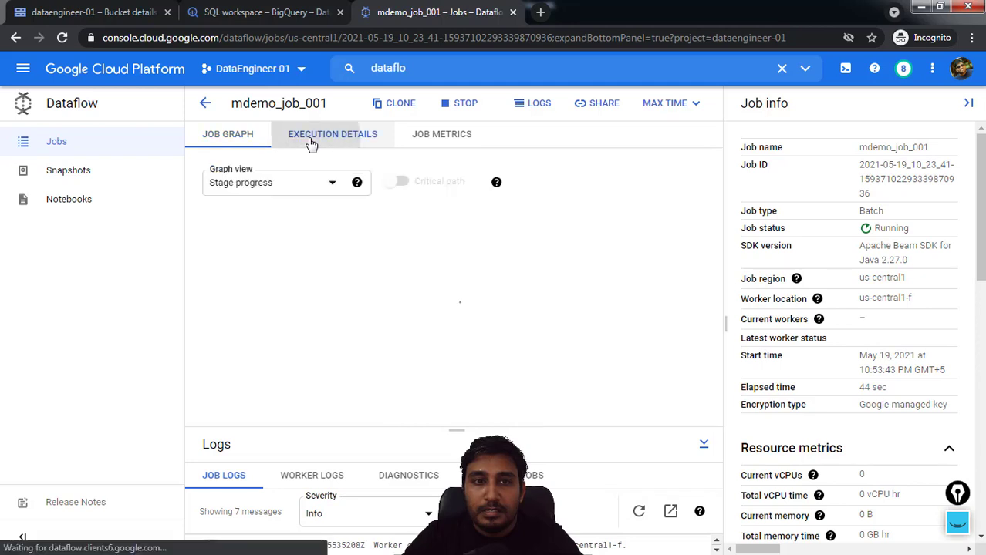
{"action": "left_click", "coordinate": [226, 135]}
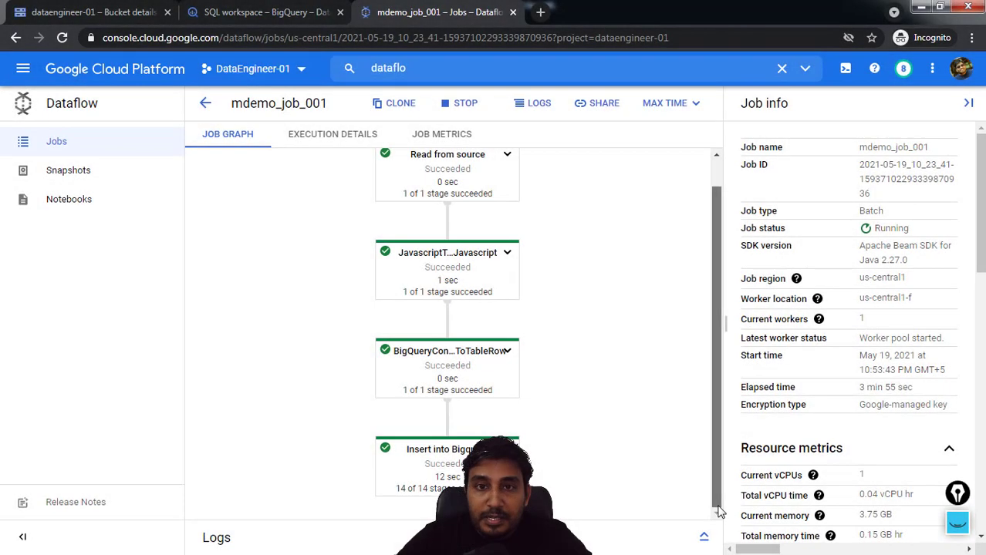
Examine the status of every stage in the job graph, from Read from source to Insert into Bigquery
{"action": "scroll", "coordinate": [553, 439], "scroll_direction": "up", "scroll_amount": 1}
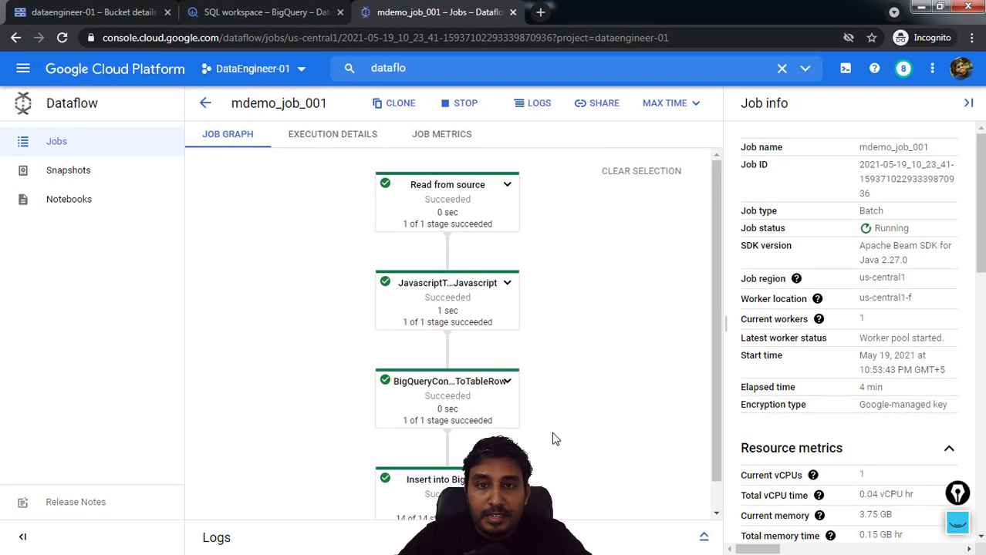
{"action": "scroll", "coordinate": [532, 390], "scroll_direction": "down", "scroll_amount": 1}
{"action": "scroll", "coordinate": [532, 389], "scroll_direction": "up", "scroll_amount": 1}
{"action": "left_click", "coordinate": [595, 103]}
{"action": "left_click", "coordinate": [596, 235]}
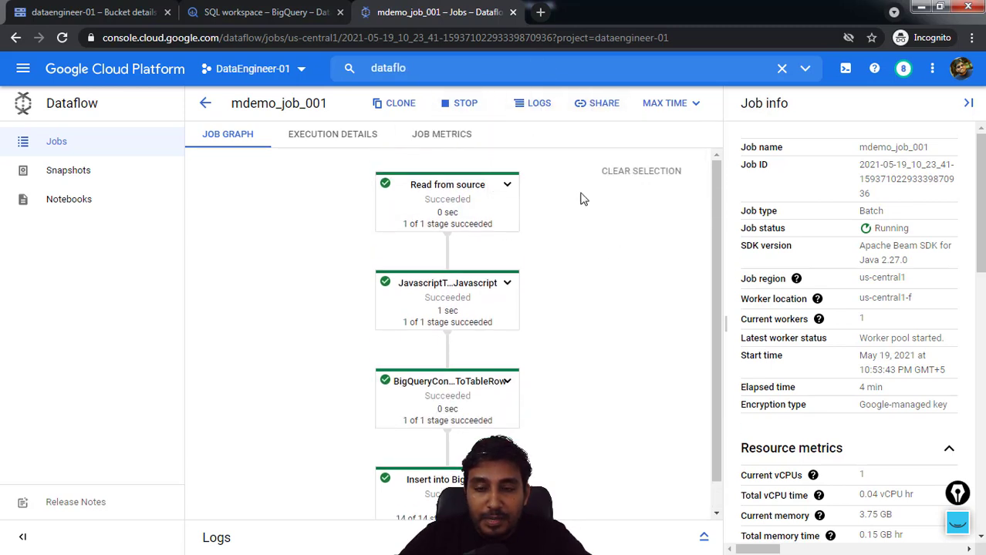
Switch to BigQuery, reload the workspace, and expand the dataengineer-01 project and its mdemo001 dataset
{"action": "left_click", "coordinate": [278, 14]}
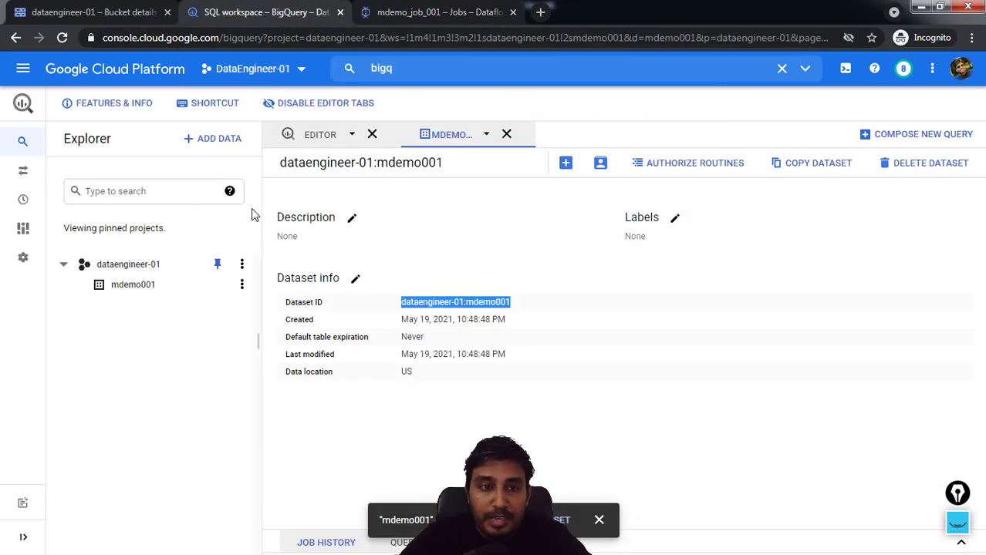
{"action": "left_click", "coordinate": [316, 39]}
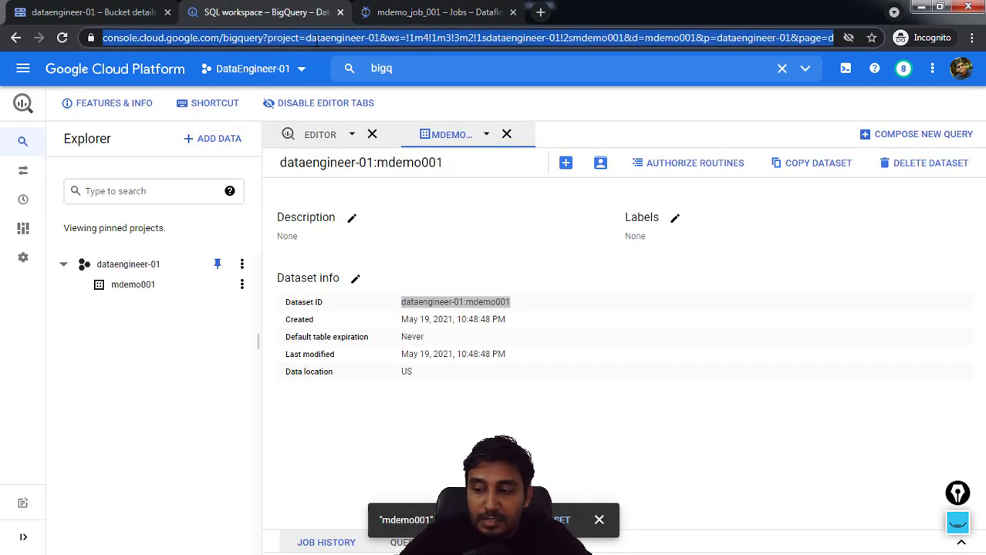
{"action": "key", "text": "Return"}
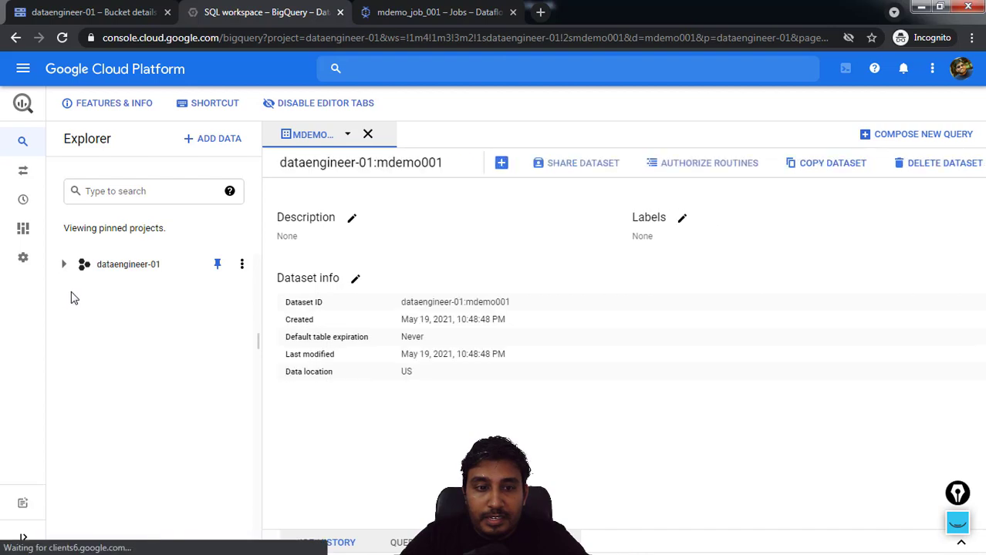
{"action": "left_click", "coordinate": [66, 265]}
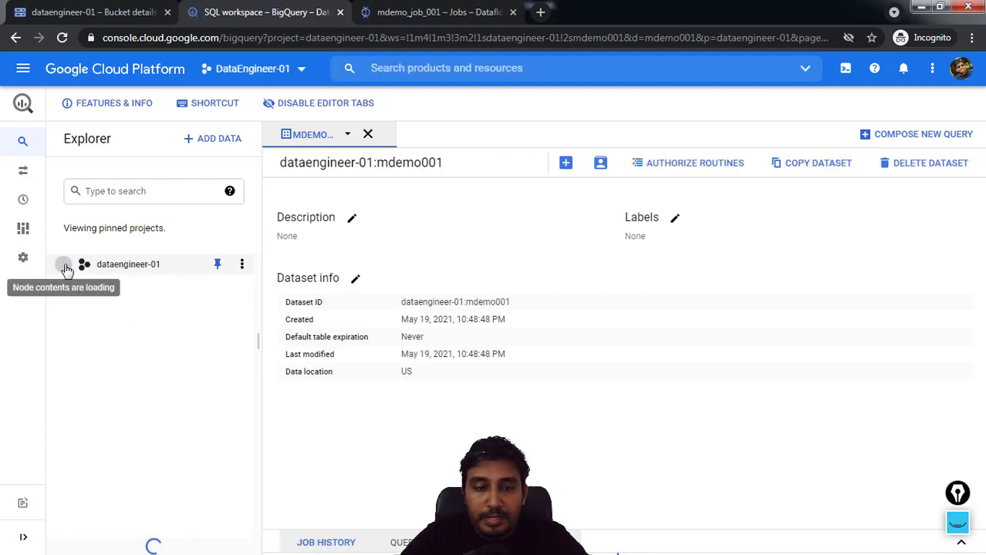
{"action": "left_click", "coordinate": [77, 286]}
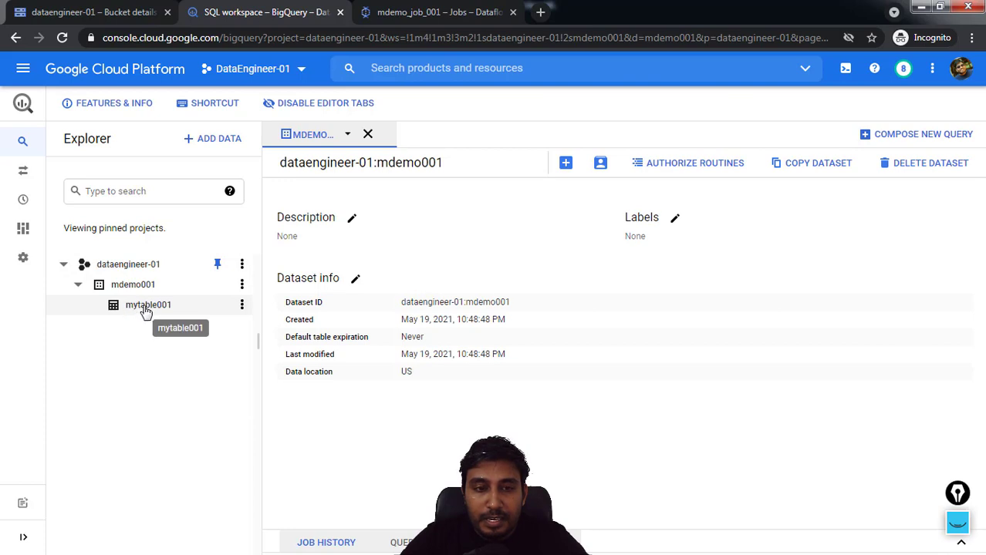
Open mytable001 and check its schema and a preview of the loaded rows
{"action": "left_click", "coordinate": [146, 308]}
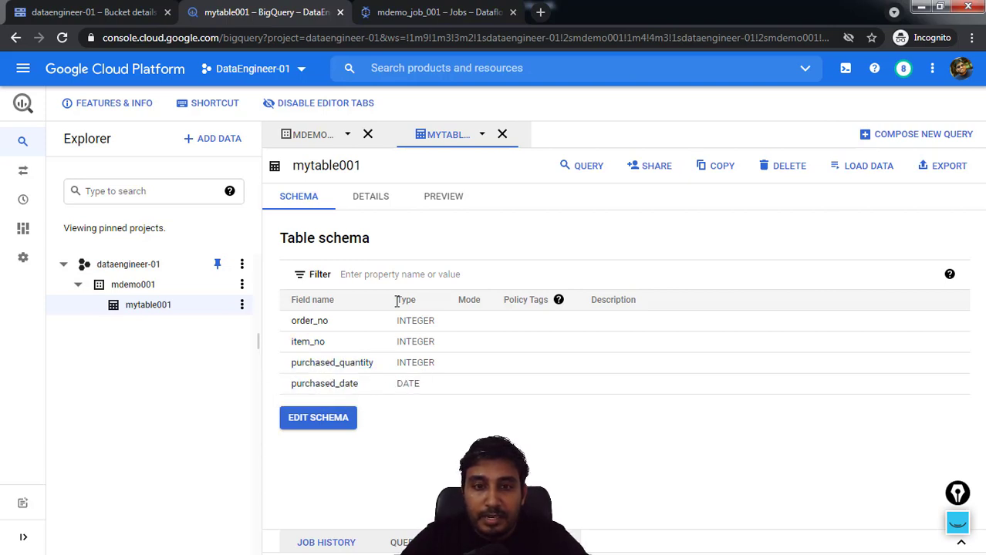
{"action": "left_click", "coordinate": [439, 205]}
{"action": "scroll", "coordinate": [635, 365], "scroll_direction": "down", "scroll_amount": 2}
{"action": "scroll", "coordinate": [586, 391], "scroll_direction": "up", "scroll_amount": 3}
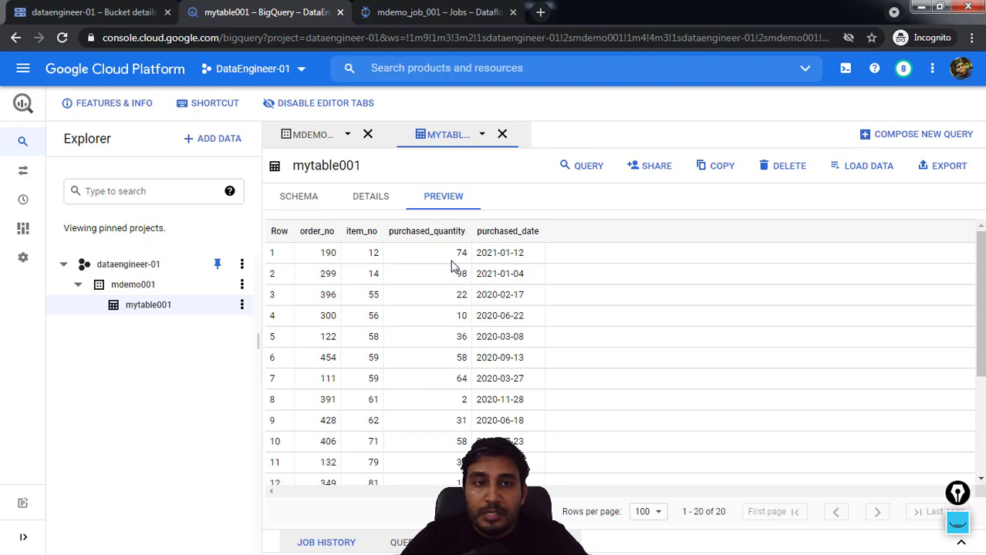
Return to the mdemo_job_001 page in Dataflow to check the job
{"action": "left_click", "coordinate": [426, 11]}
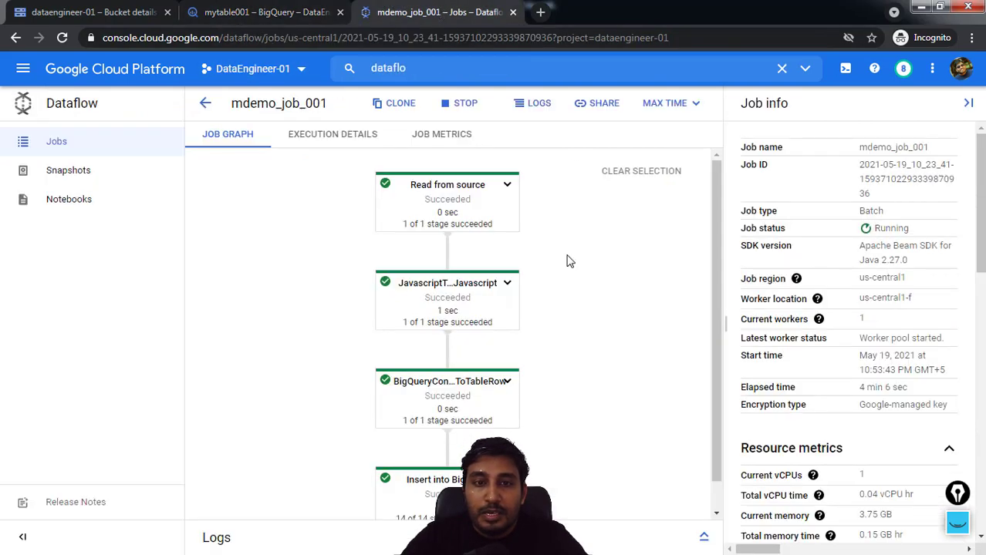